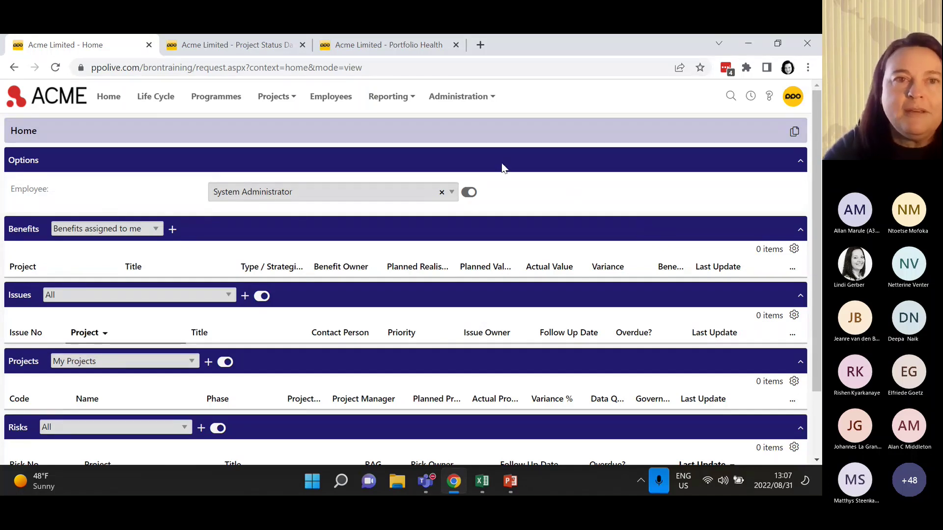
Open the list of active, non-admin projects to view their health, data quality and update indicators
click(271, 97)
click(271, 97)
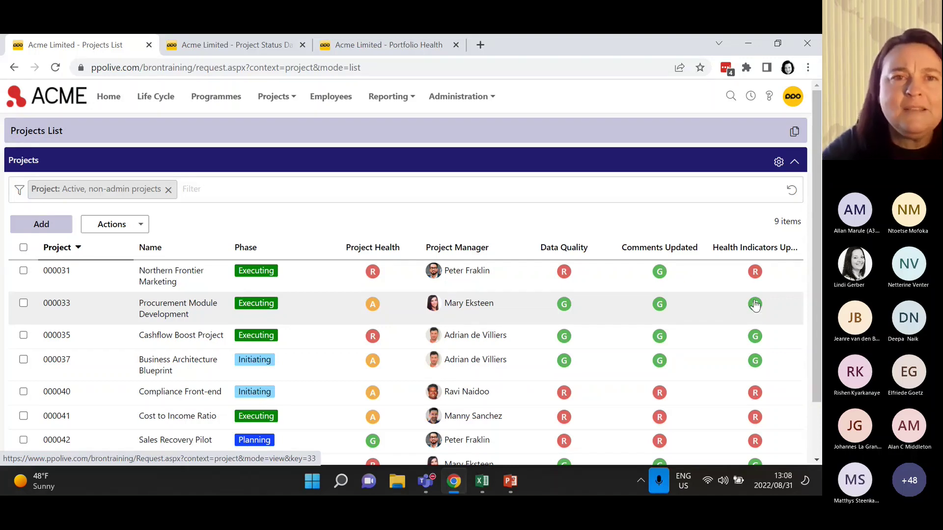
key(alt+Tab)
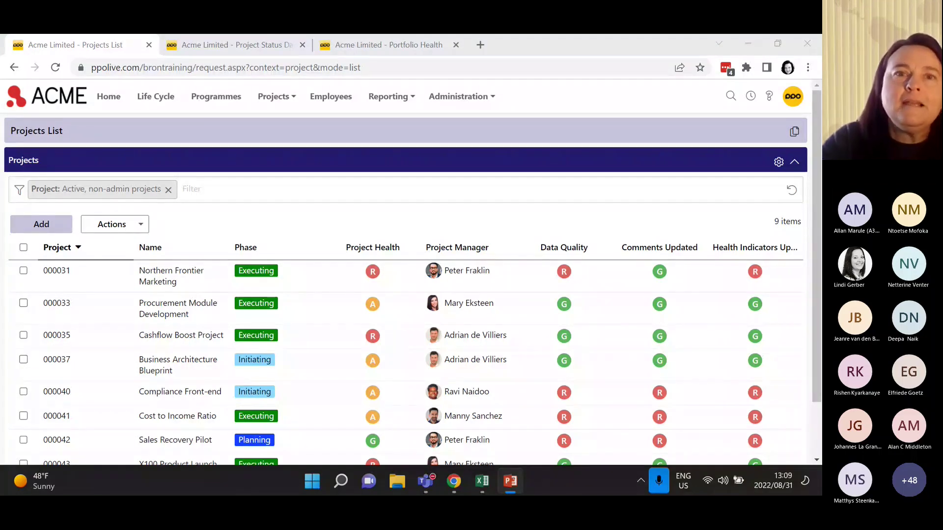
Open the Project Status Dashboard for Business Architecture Blueprint and review it from the project information down to the Health Indicators
click(259, 50)
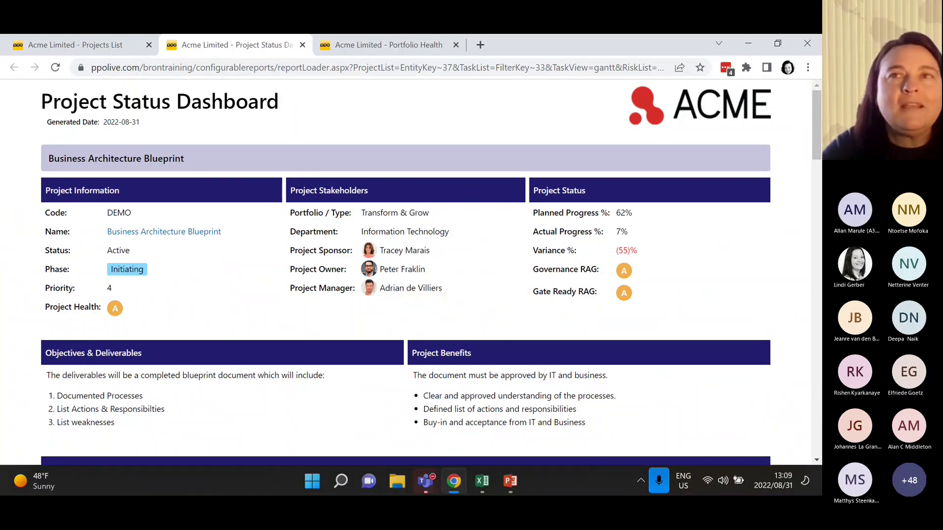
key(alt+Tab)
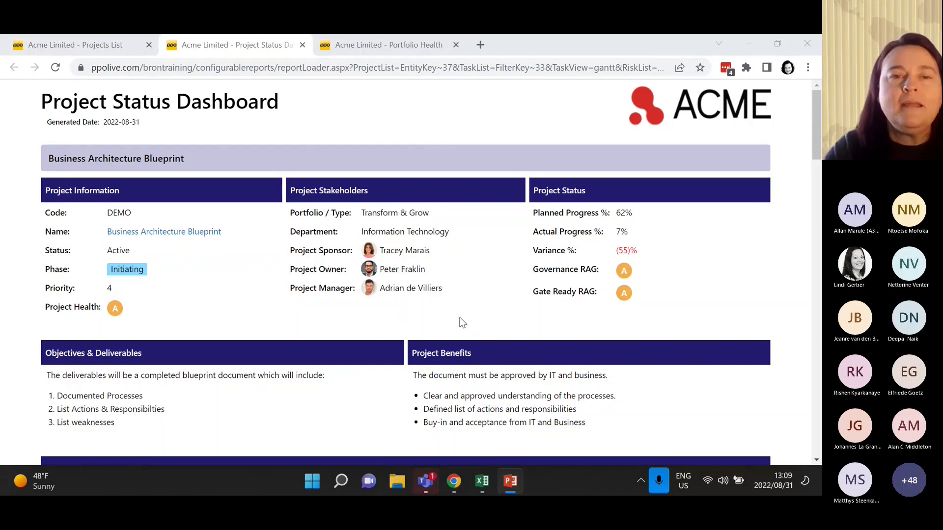
scroll(531, 351, down, 1)
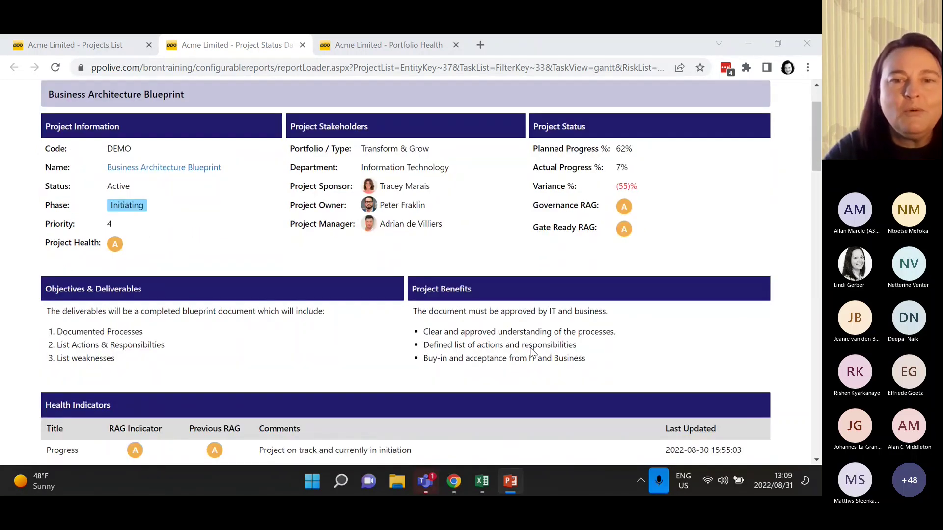
scroll(531, 350, down, 2)
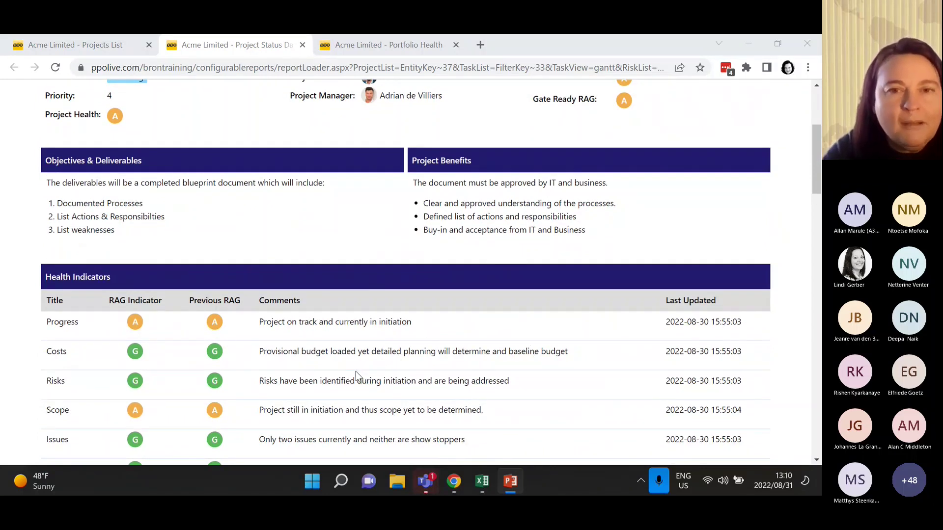
scroll(491, 401, down, 1)
scroll(459, 385, down, 1)
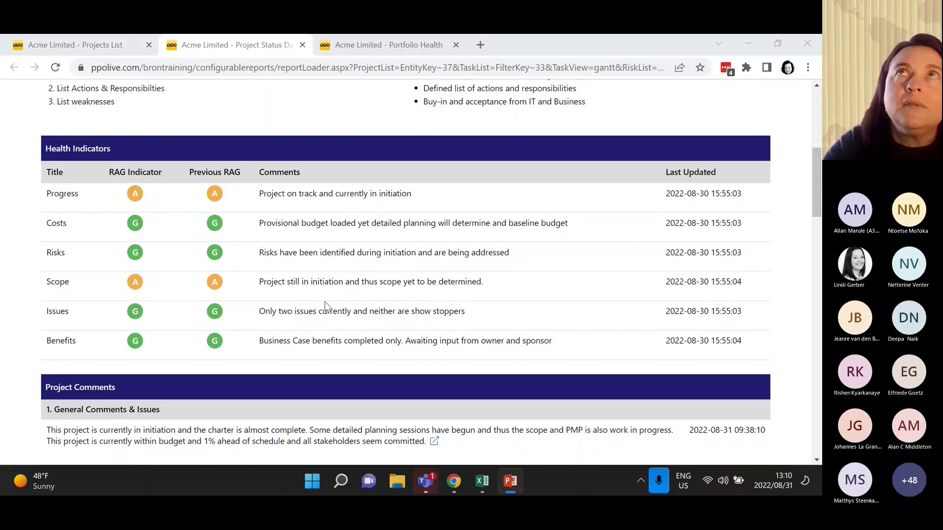
Open the Life Cycle view and examine the Reporting Heartbeat diagram with its legend
click(89, 47)
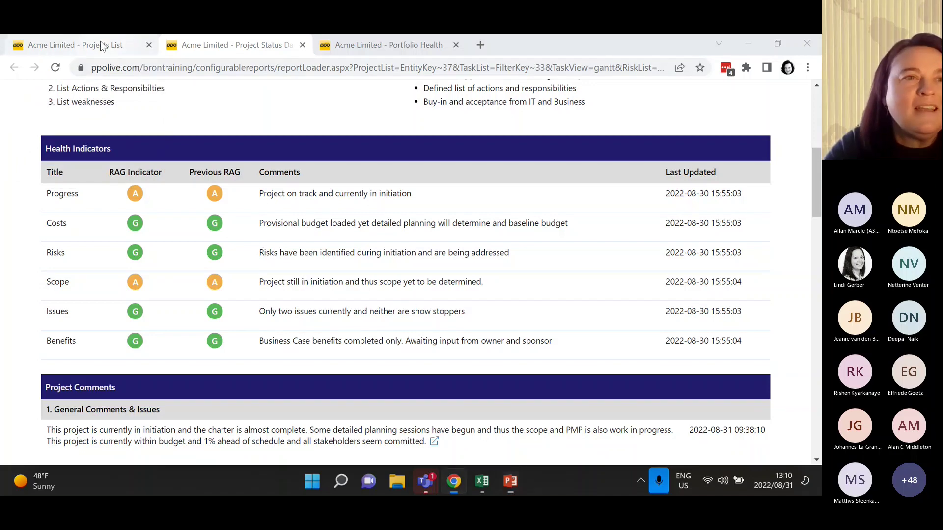
click(155, 98)
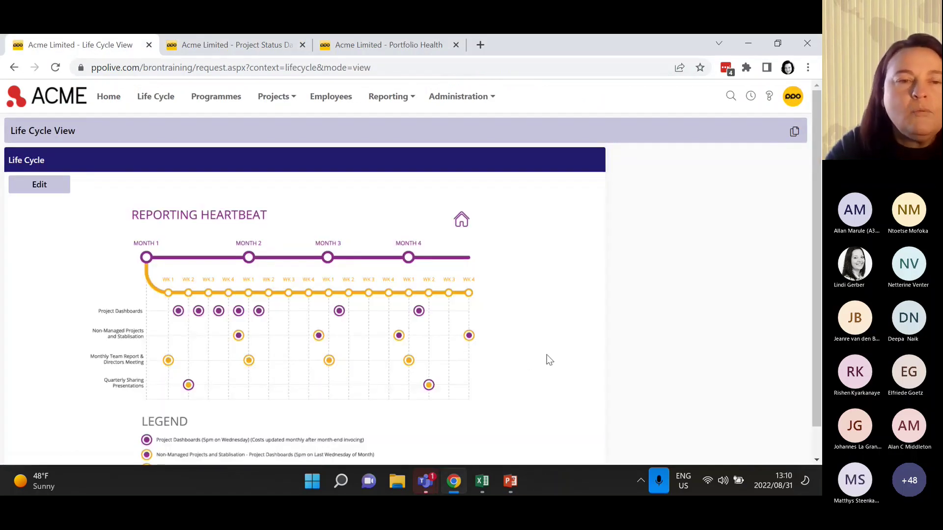
scroll(549, 361, down, 1)
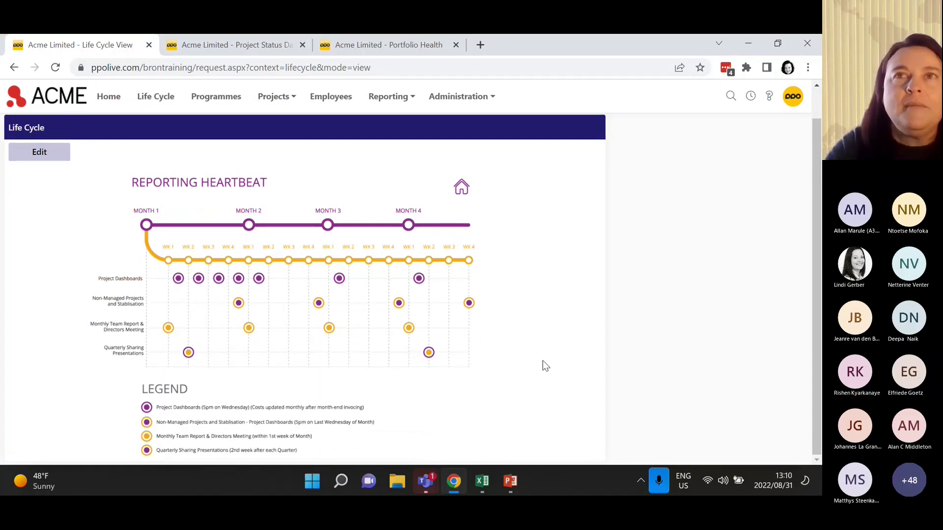
key(alt+Tab)
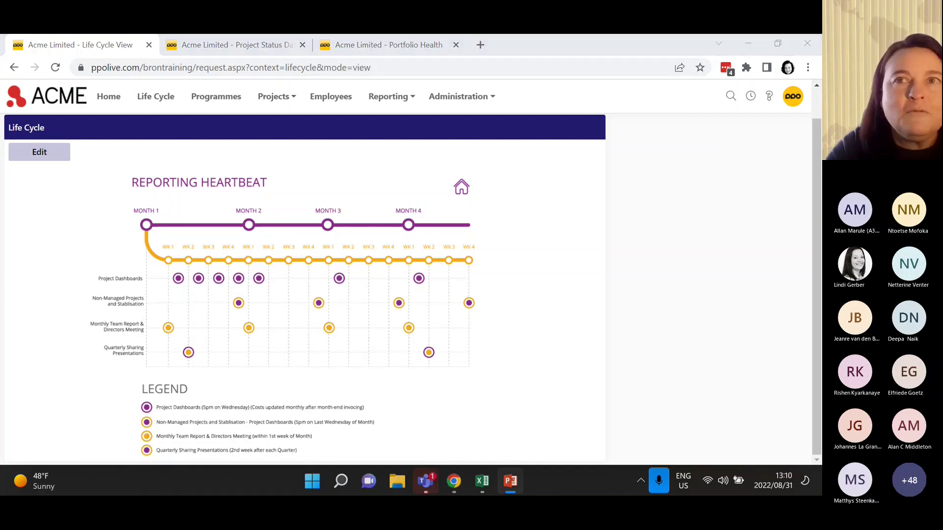
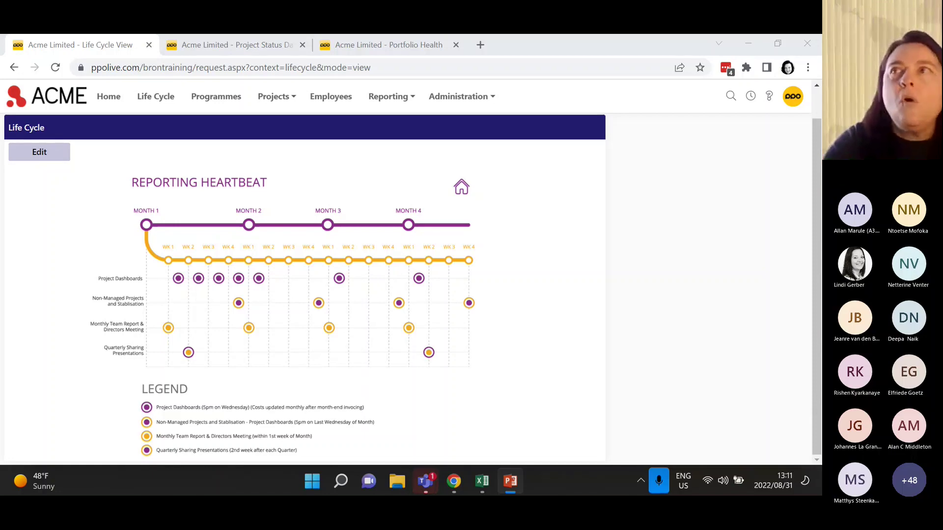
Review the Health Indicators and Project Comments on the Project Status Dashboard, then return to the start of the report
click(224, 51)
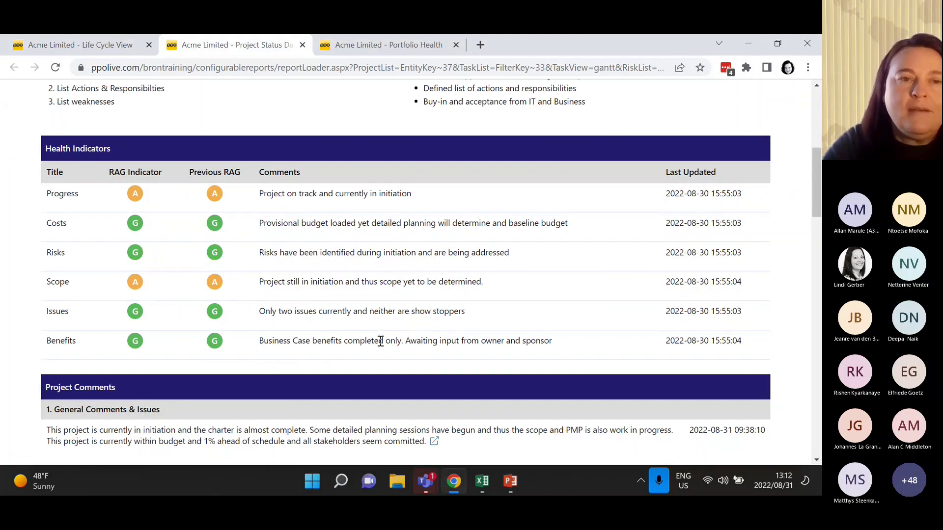
scroll(423, 339, down, 2)
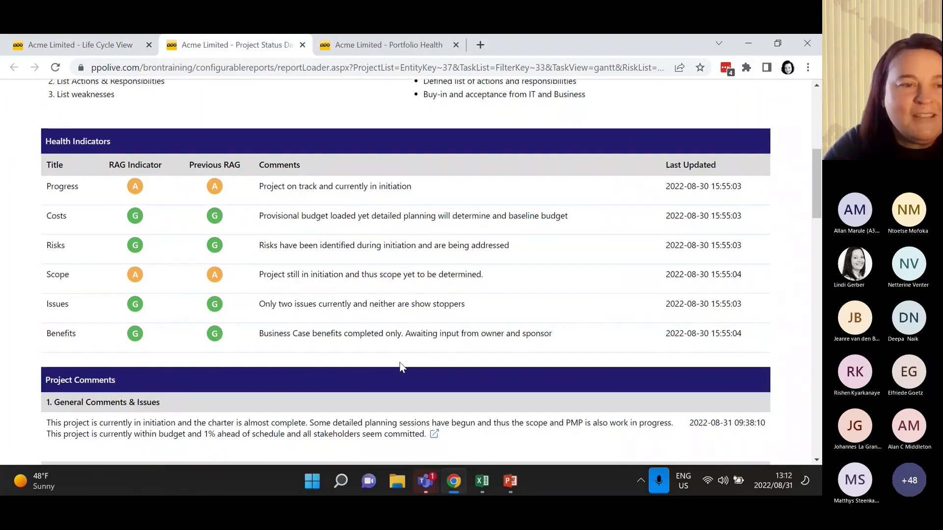
scroll(401, 367, up, 2)
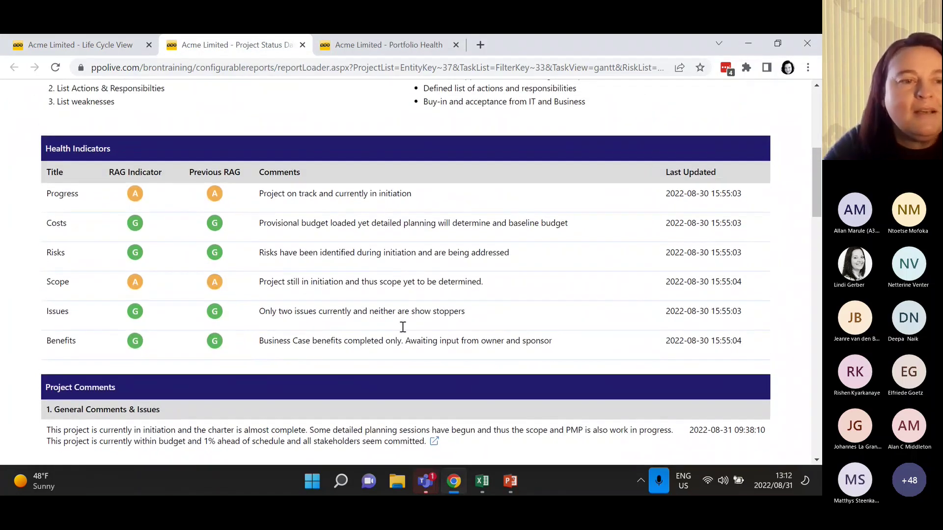
scroll(405, 309, down, 6)
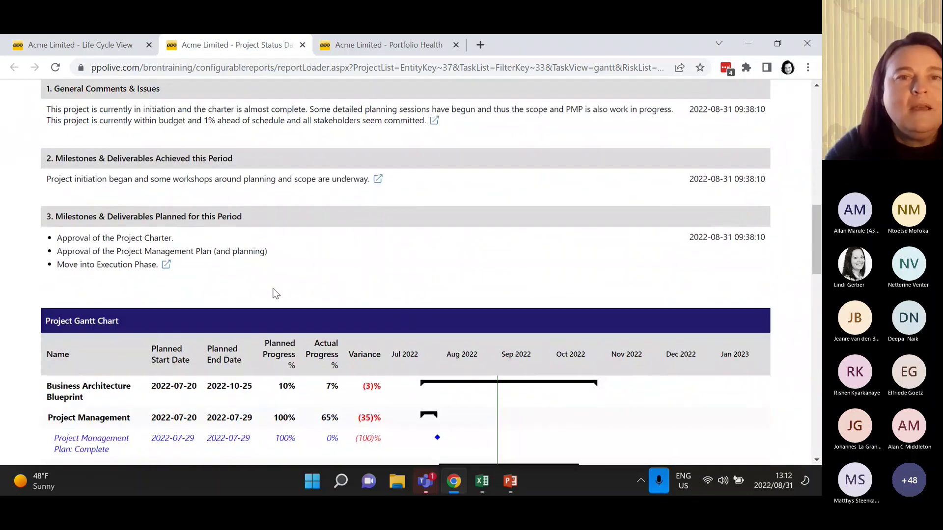
scroll(341, 241, up, 8)
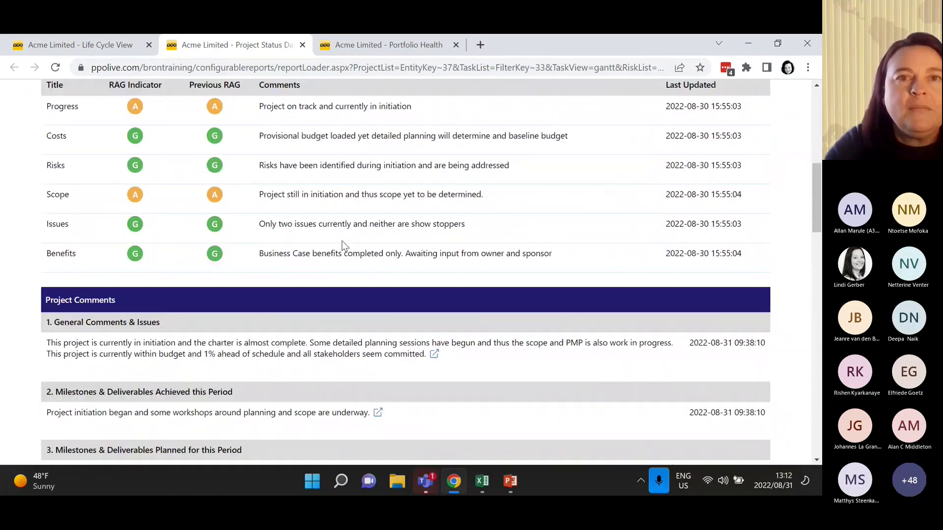
scroll(361, 273, up, 5)
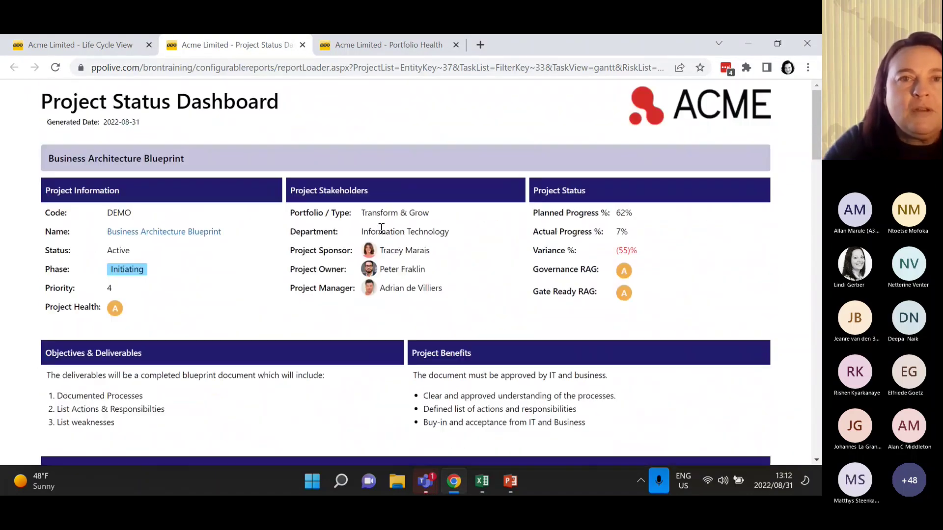
View the Portfolio Health report of all projects grouped by phase
click(393, 47)
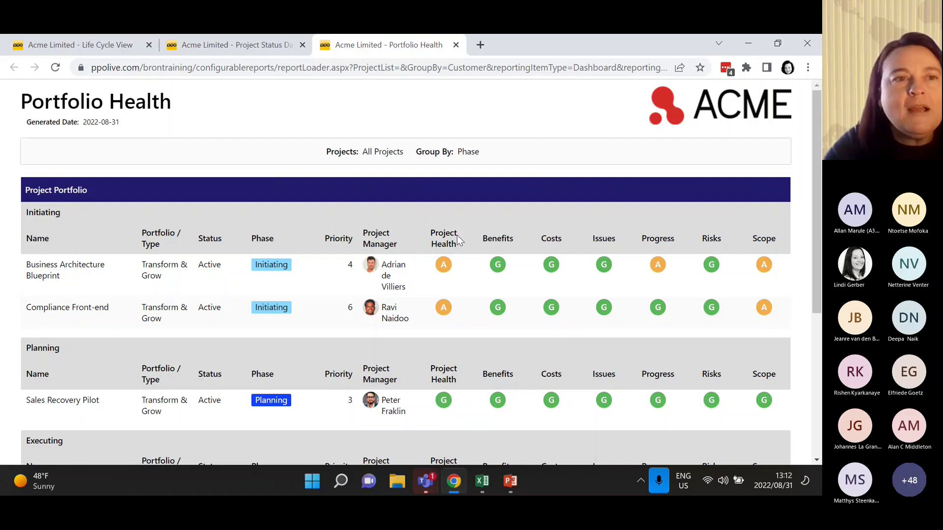
mouse_move(458, 239)
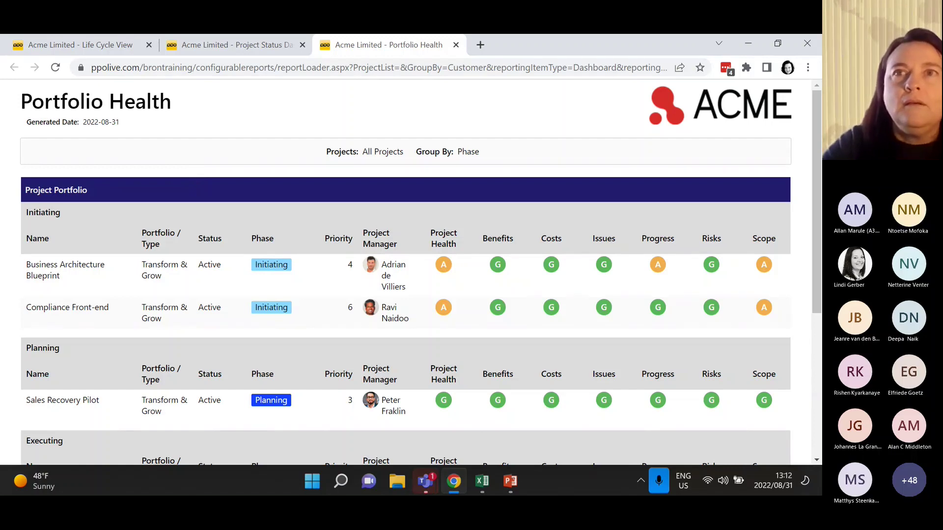
key(alt+Tab)
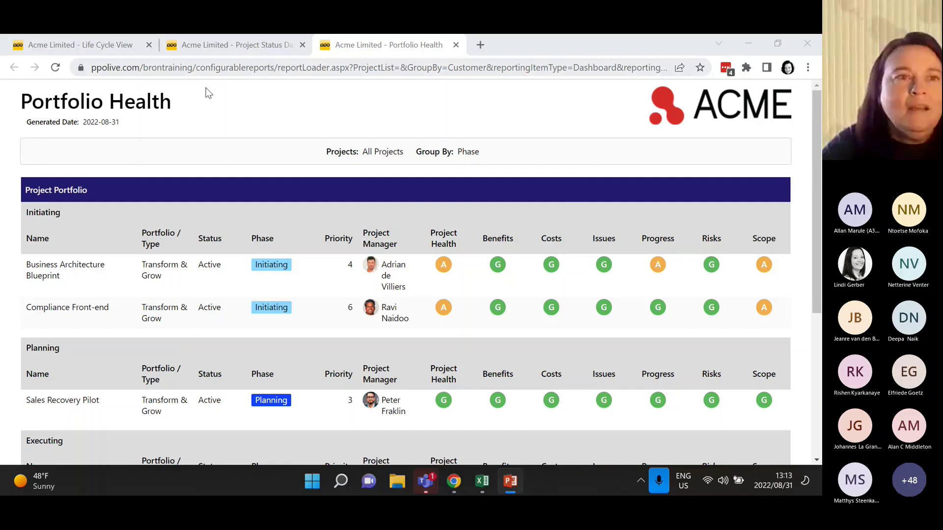
Go from the Life Cycle view back to the projects list to check the projects' update indicators
click(123, 49)
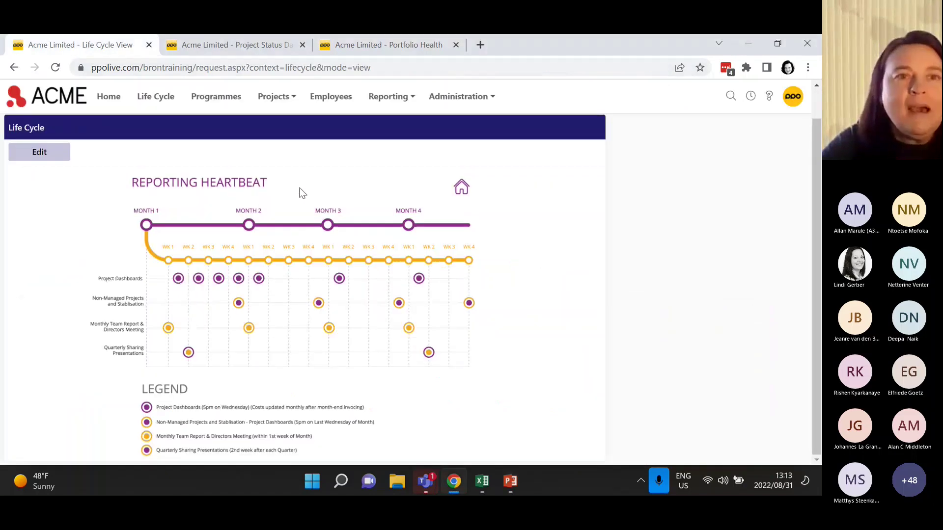
click(274, 97)
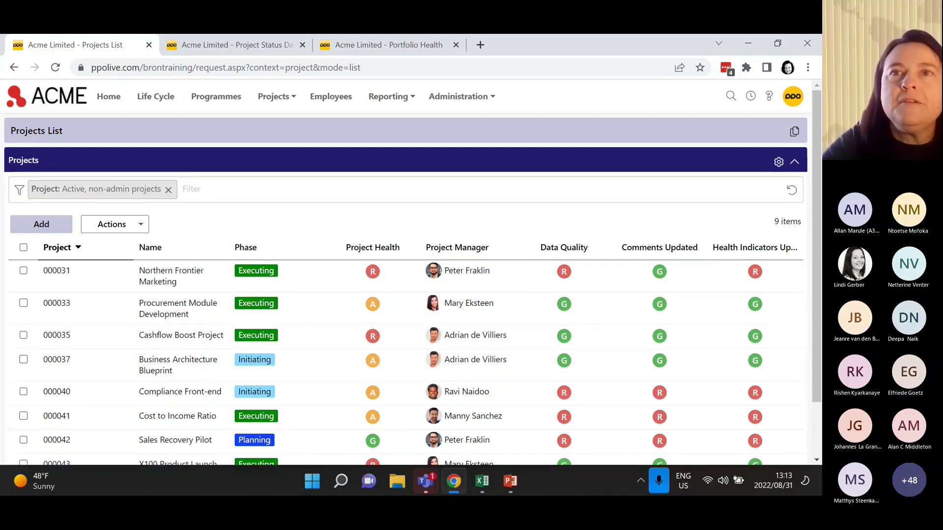
key(alt+Tab)
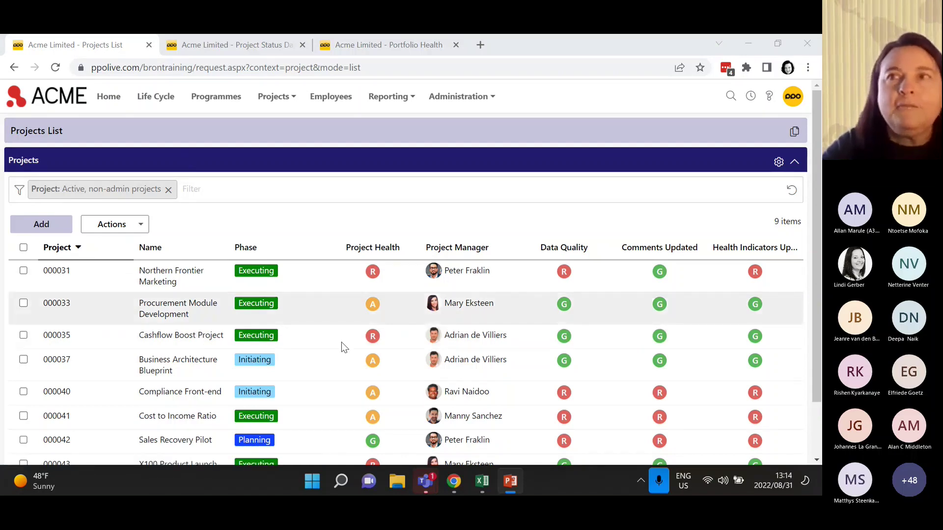
Examine the Health Indicators with their comments and the Project Comments section on the Business Architecture Blueprint status dashboard
click(245, 44)
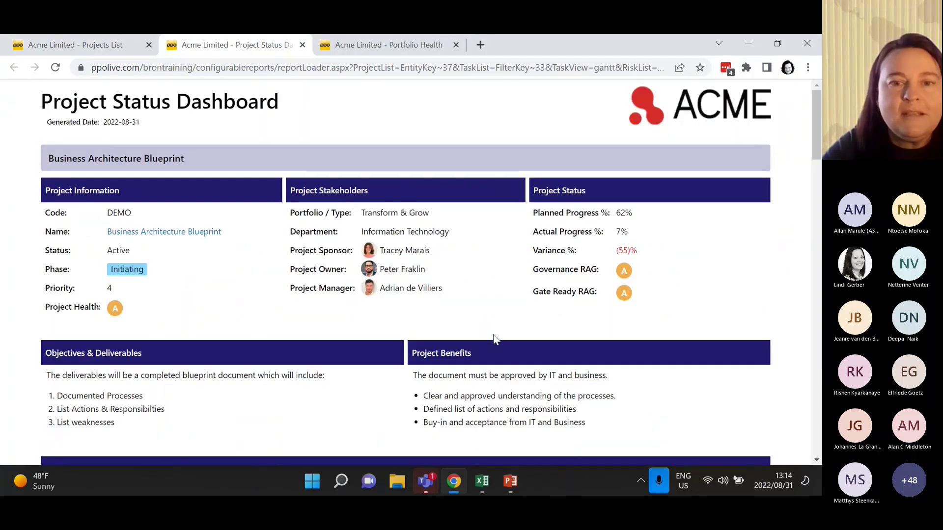
scroll(496, 336, down, 5)
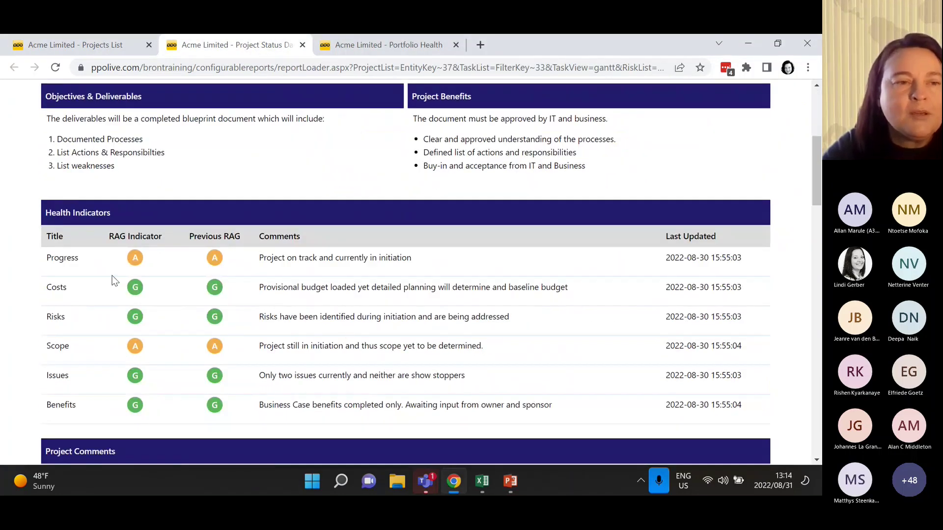
scroll(402, 403, down, 1)
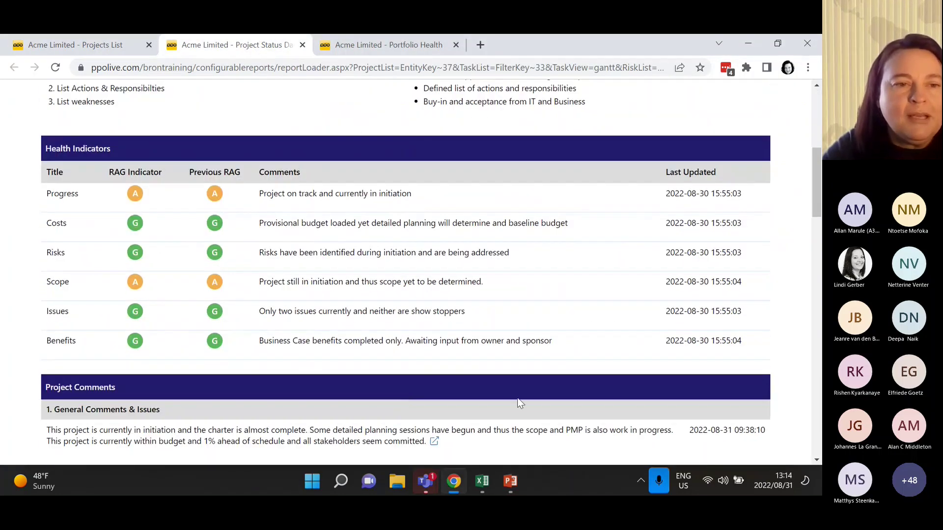
scroll(369, 387, down, 1)
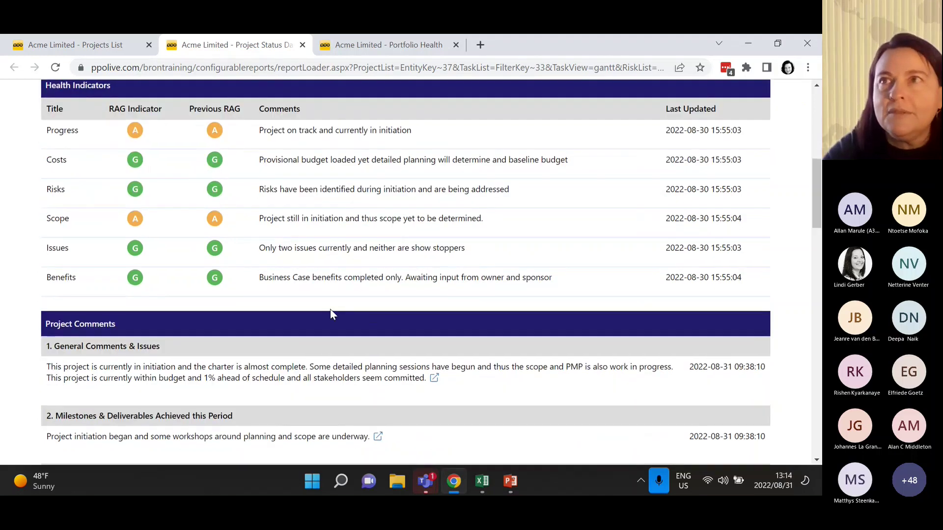
scroll(330, 311, up, 1)
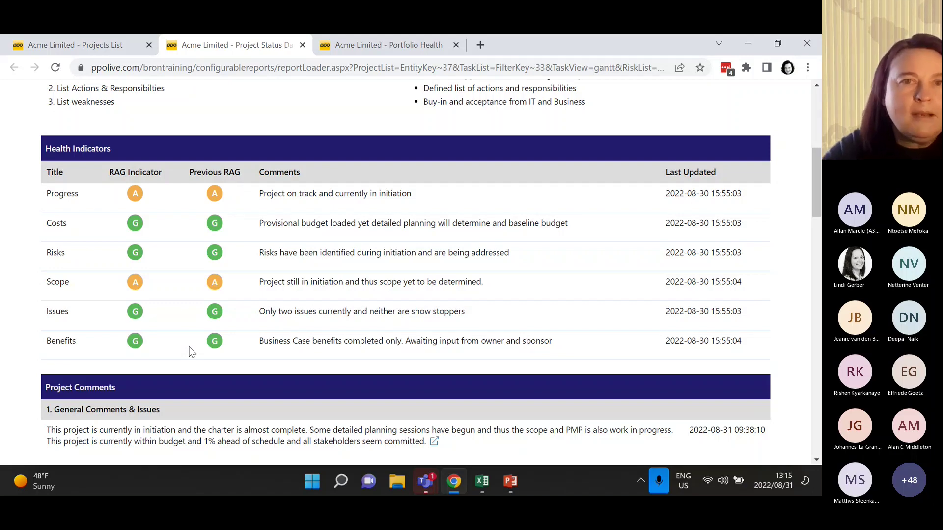
Review the Portfolio Health report from the Initiating through the Executing projects, and return to the Project Status Dashboard
click(386, 46)
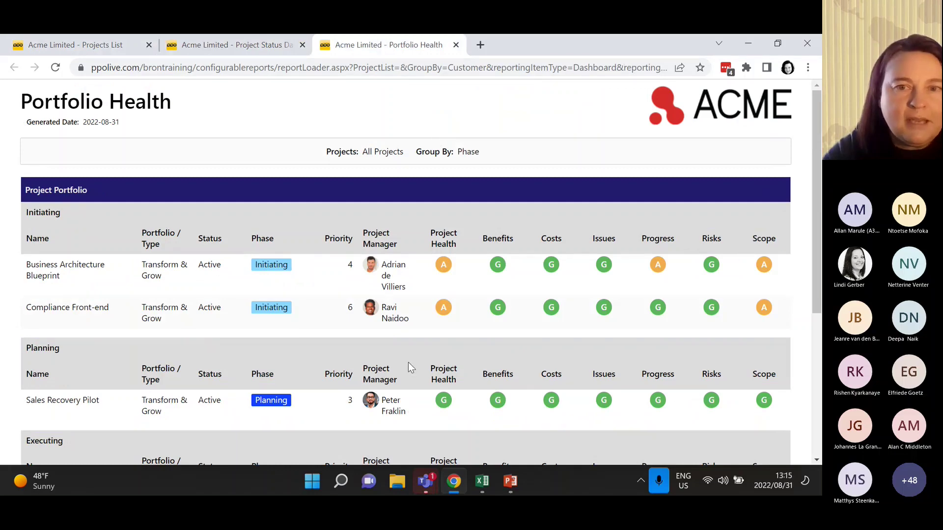
scroll(475, 275, down, 2)
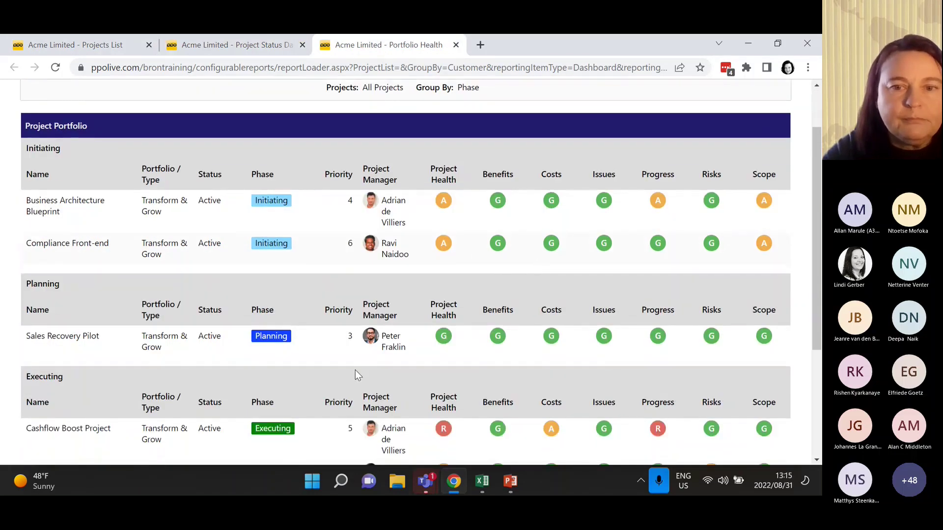
scroll(519, 327, down, 3)
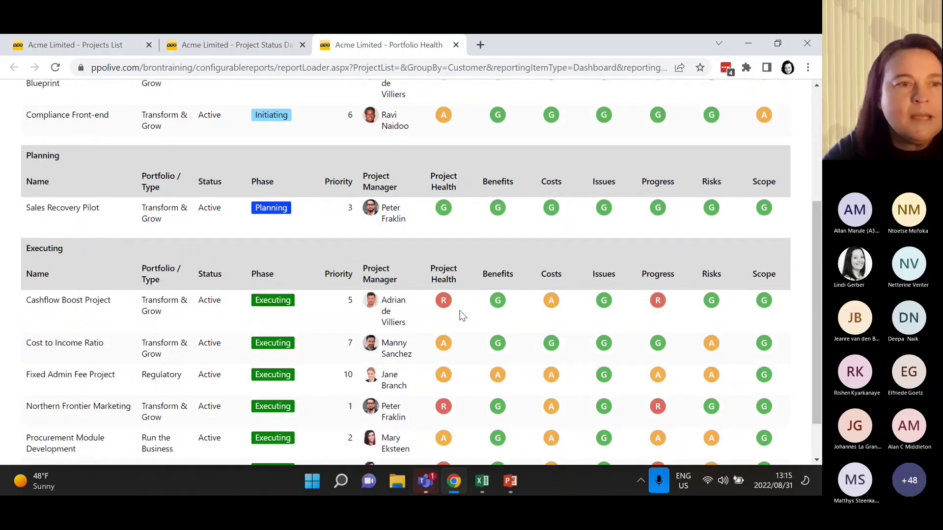
scroll(460, 316, down, 2)
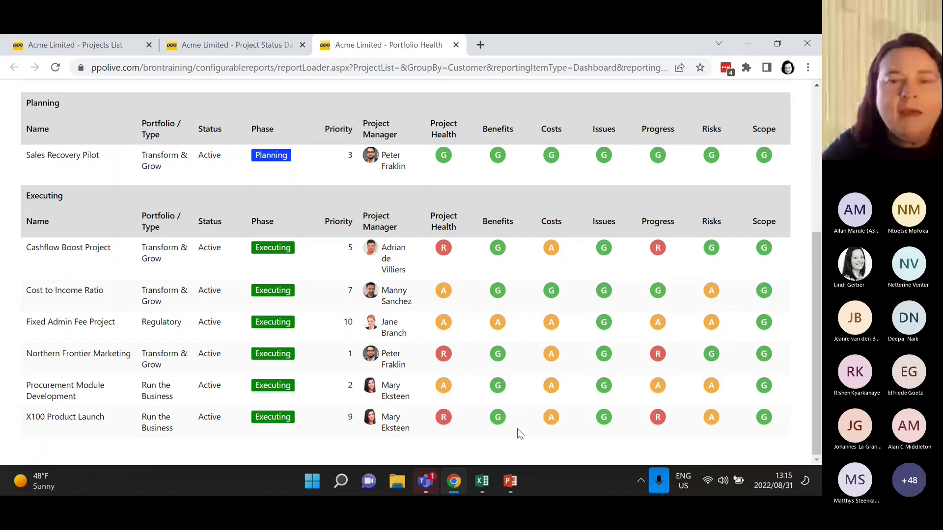
scroll(569, 327, up, 5)
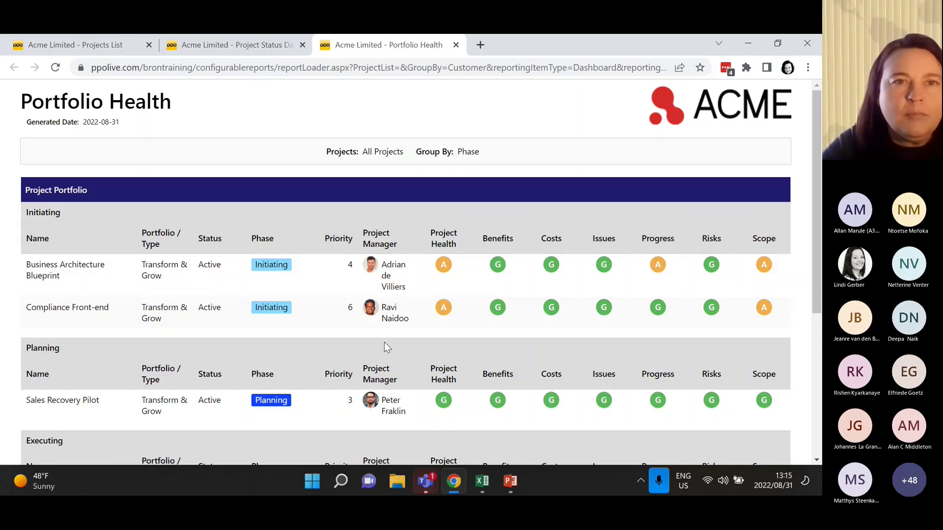
click(226, 45)
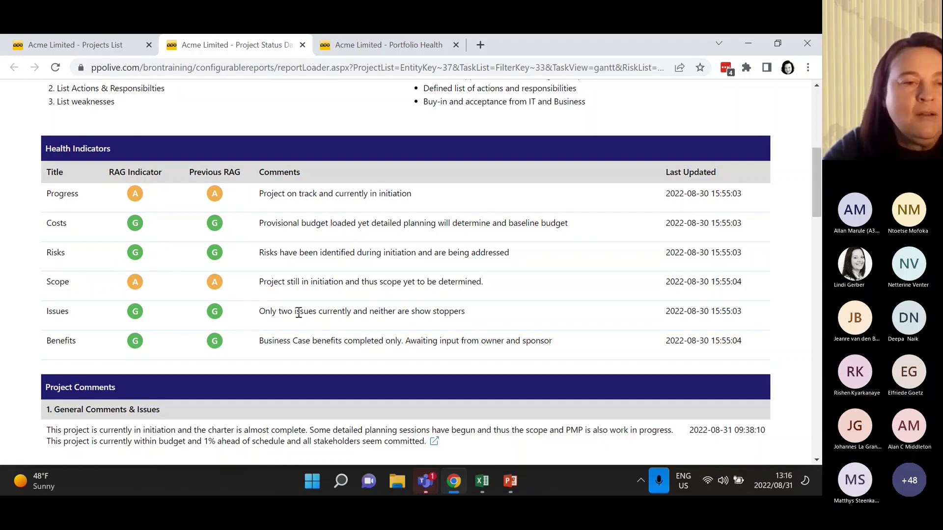
Review the Business Architecture Blueprint status dashboard from its health indicators through its comments, benefits, risks and issues, and return to the project information
scroll(298, 312, down, 10)
scroll(297, 314, down, 8)
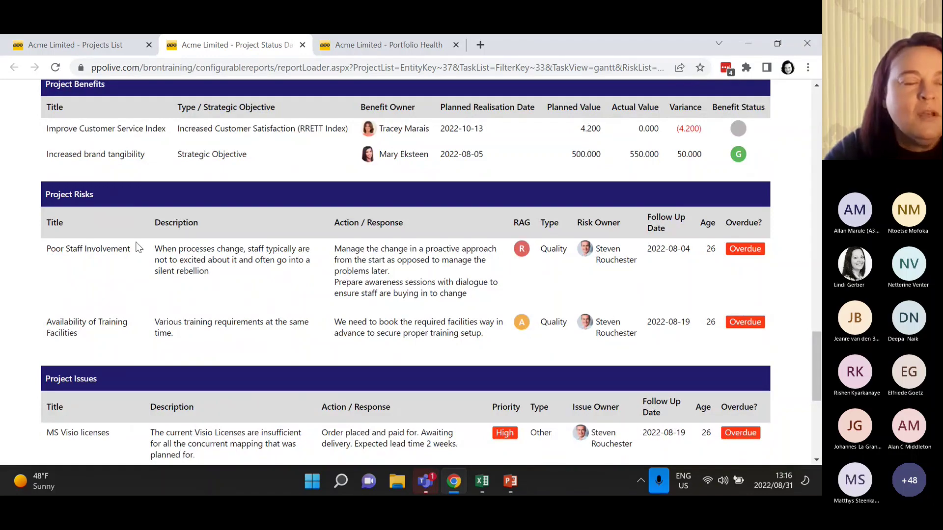
scroll(201, 310, up, 15)
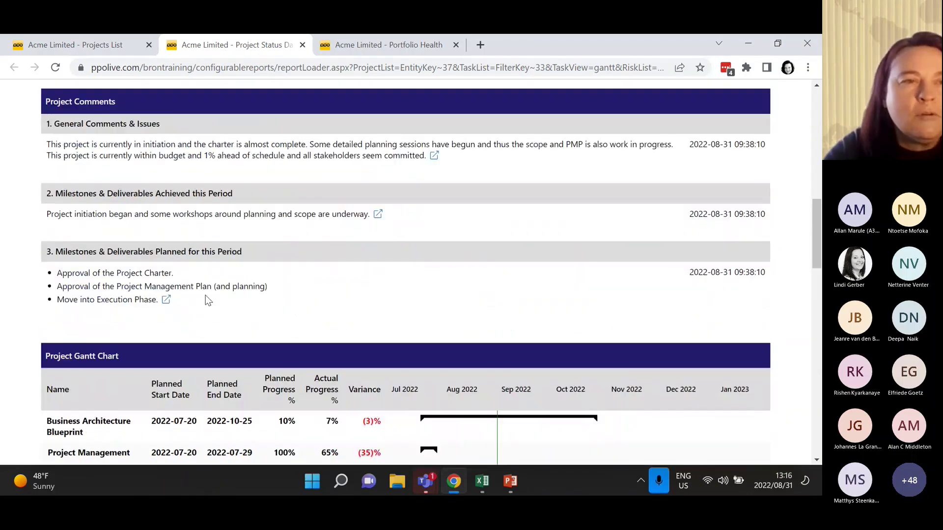
scroll(207, 295, up, 2)
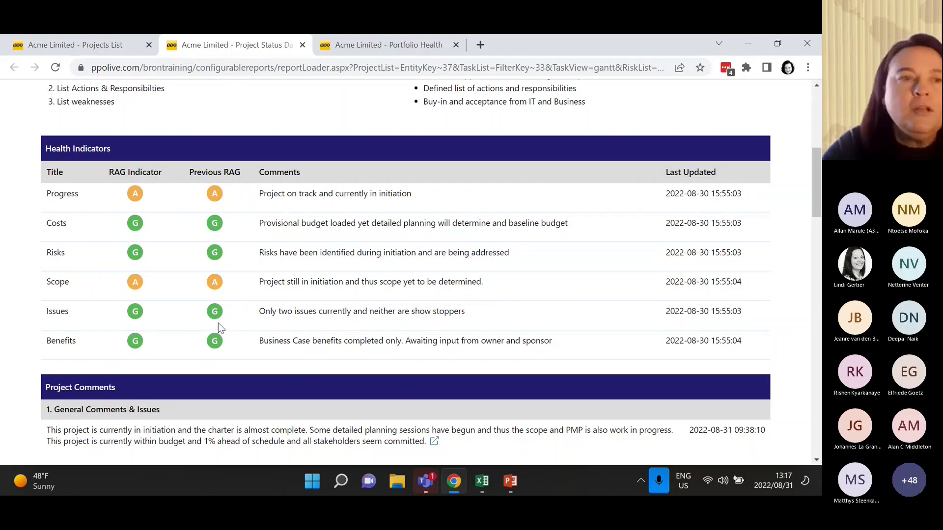
scroll(219, 318, up, 6)
scroll(224, 343, down, 2)
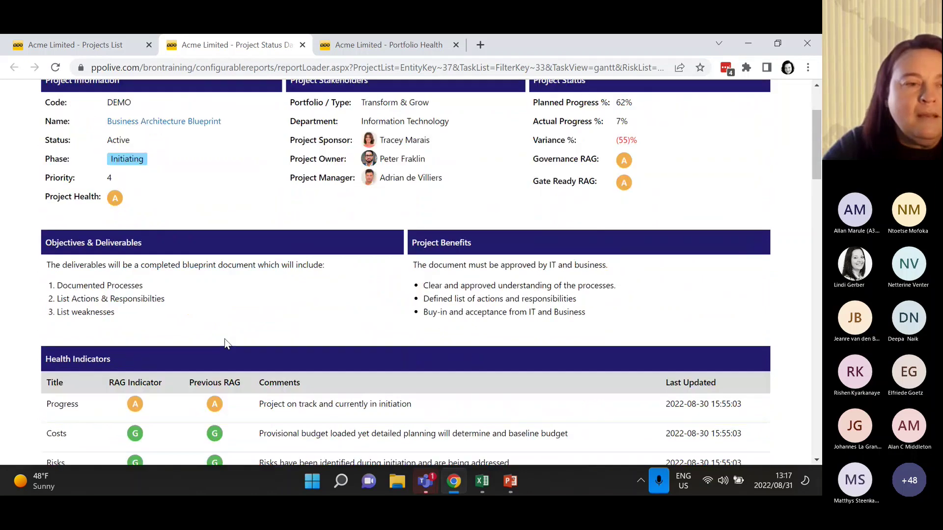
Open the Costs health indicator to read its service level description, and return to the Project Status Dashboard
scroll(224, 344, down, 2)
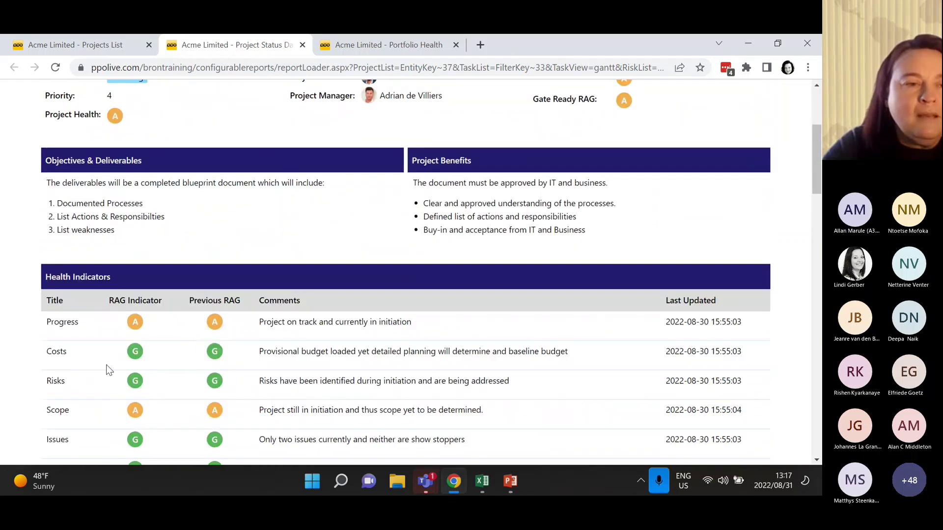
click(57, 352)
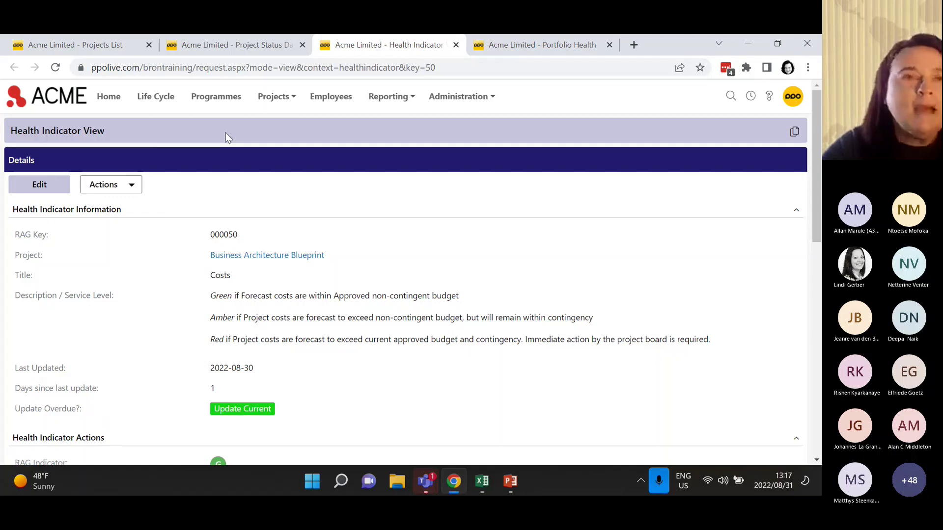
click(221, 44)
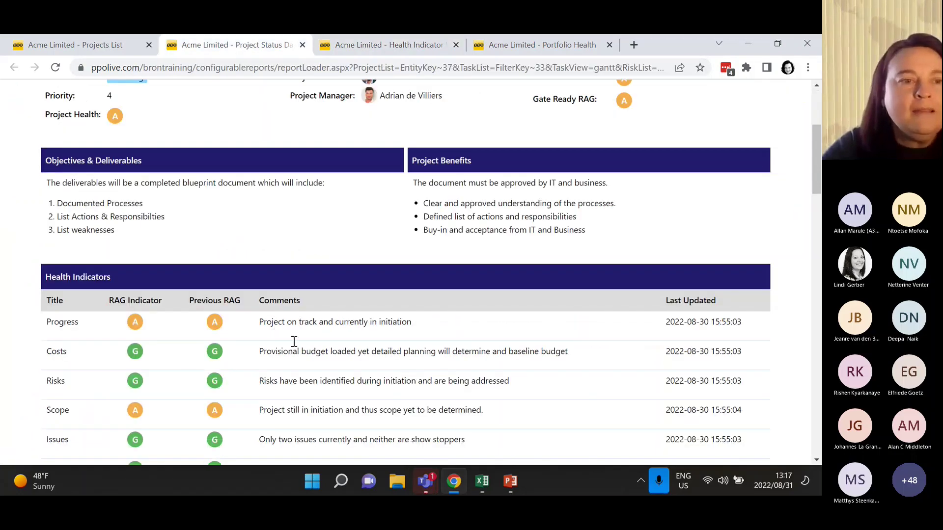
Examine the RAG indicators with their comments and the three Project Comments sections on the status dashboard
scroll(99, 336, down, 1)
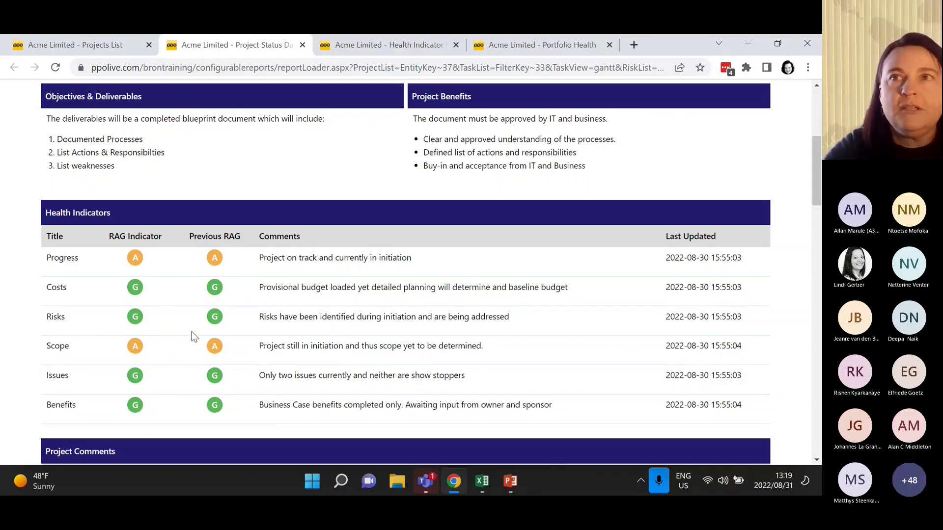
scroll(211, 349, down, 4)
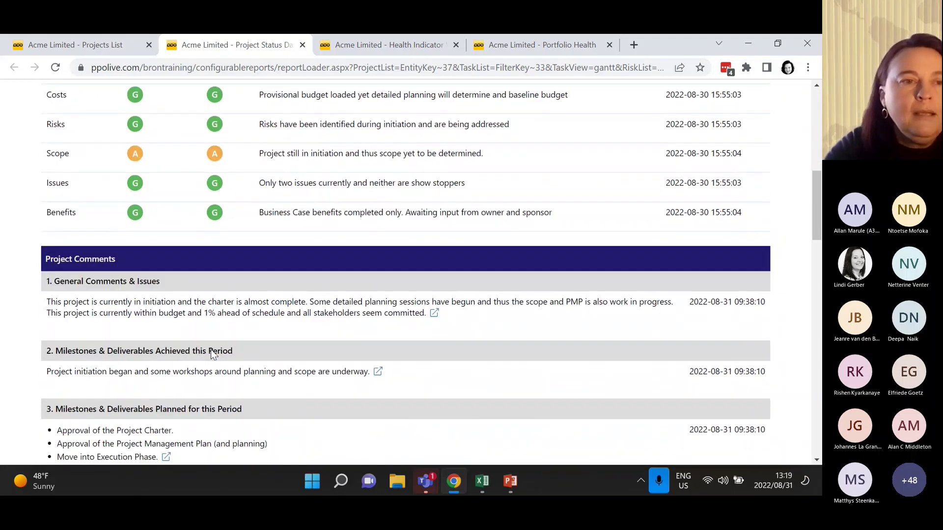
scroll(154, 322, down, 1)
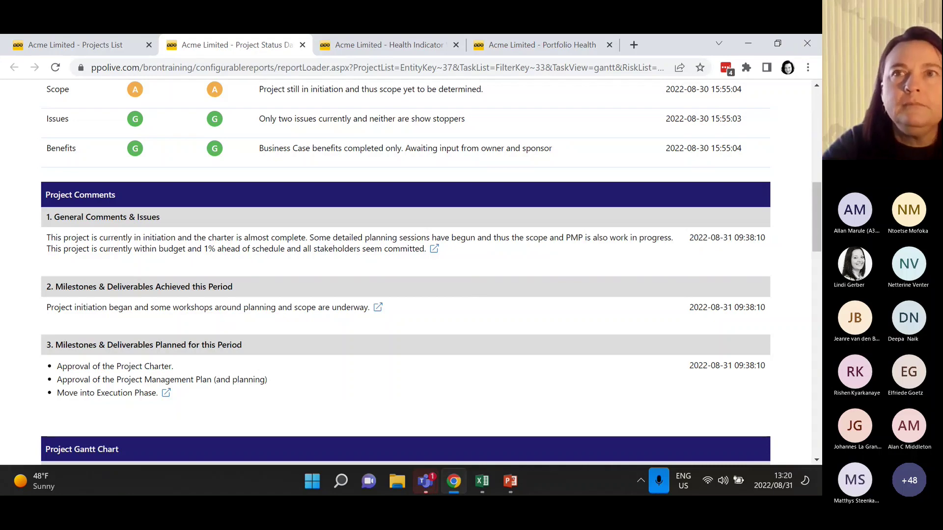
key(alt+Tab)
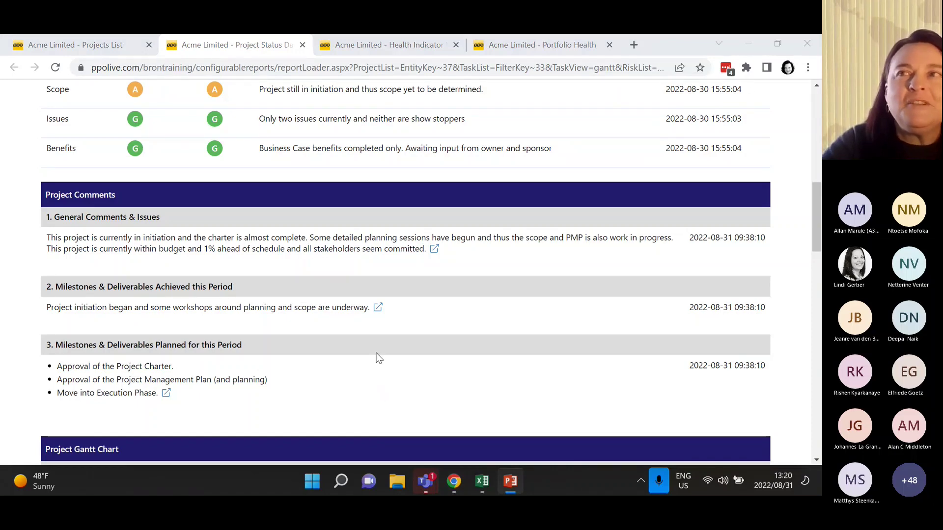
scroll(317, 314, up, 1)
scroll(317, 313, up, 2)
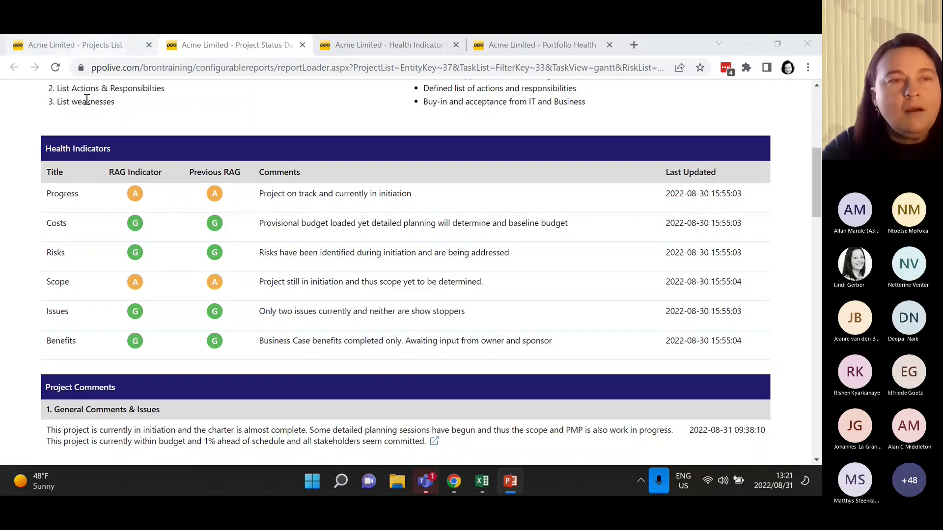
Return to the projects list to check the Data Quality, Comments Updated and Health Indicators Updated columns
click(96, 47)
click(97, 46)
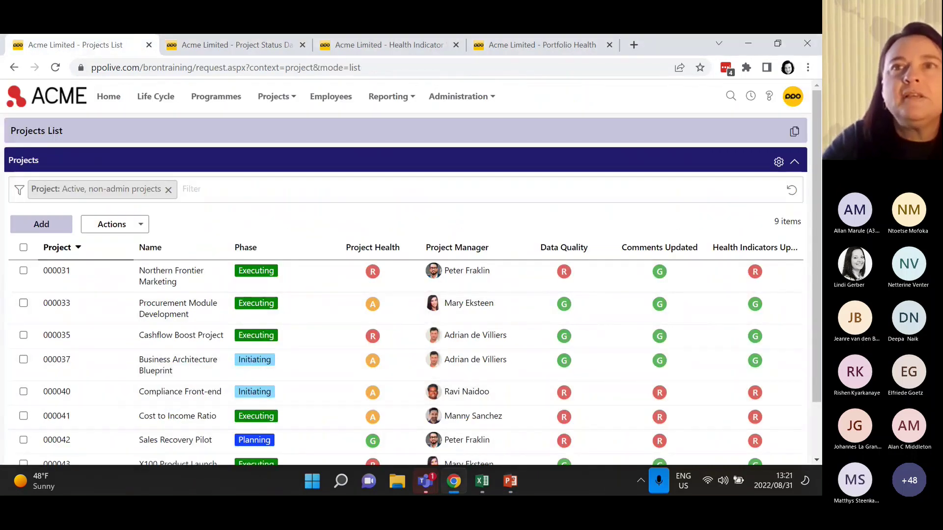
key(alt+Tab)
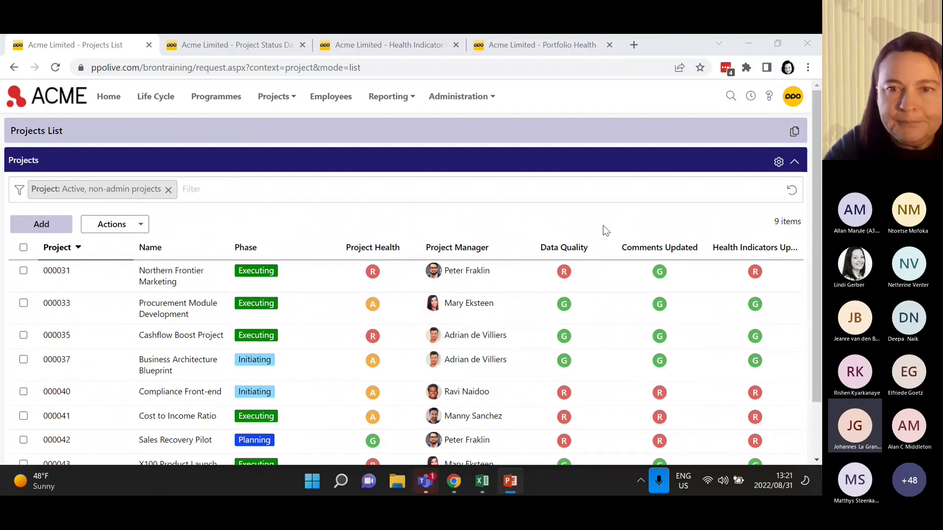
Open the Northern Frontier Marketing project and examine its Data Quality fields and the last update dates of its health indicators
click(522, 274)
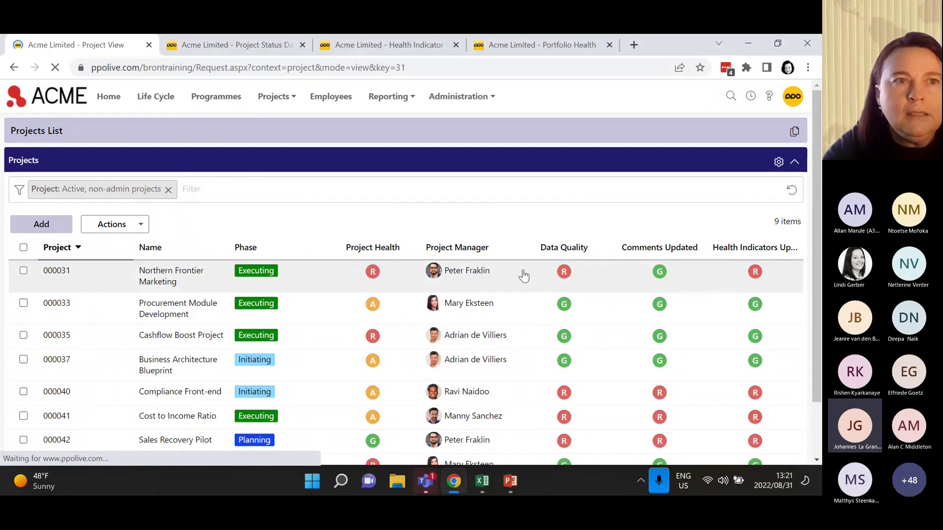
scroll(149, 295, down, 3)
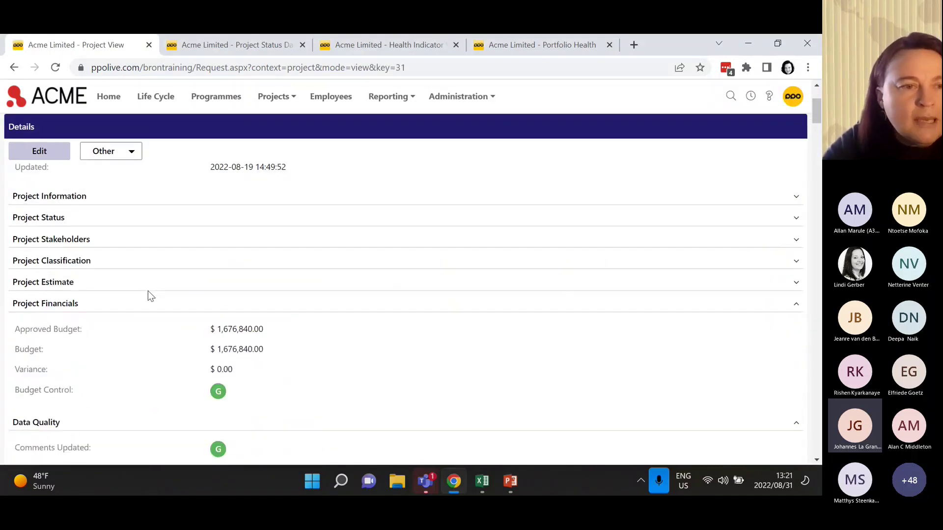
scroll(149, 291, down, 3)
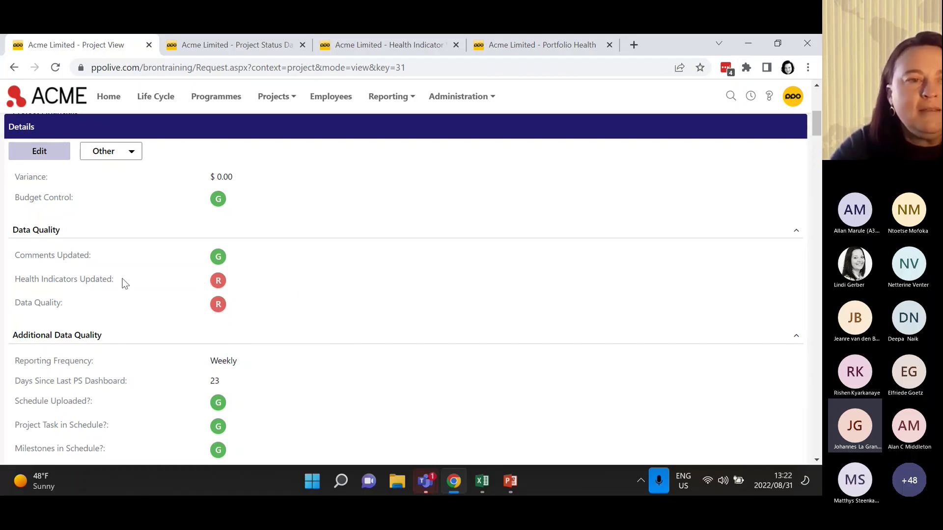
scroll(399, 332, down, 8)
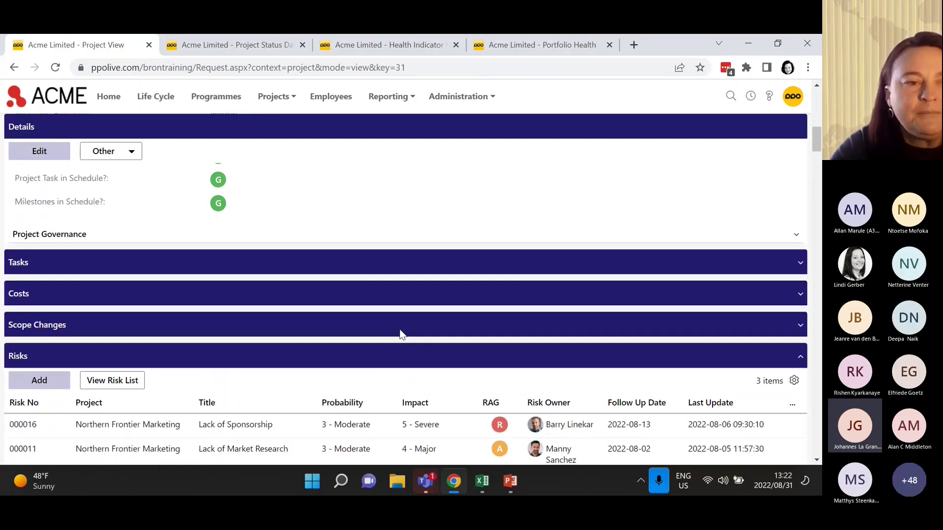
scroll(400, 333, down, 4)
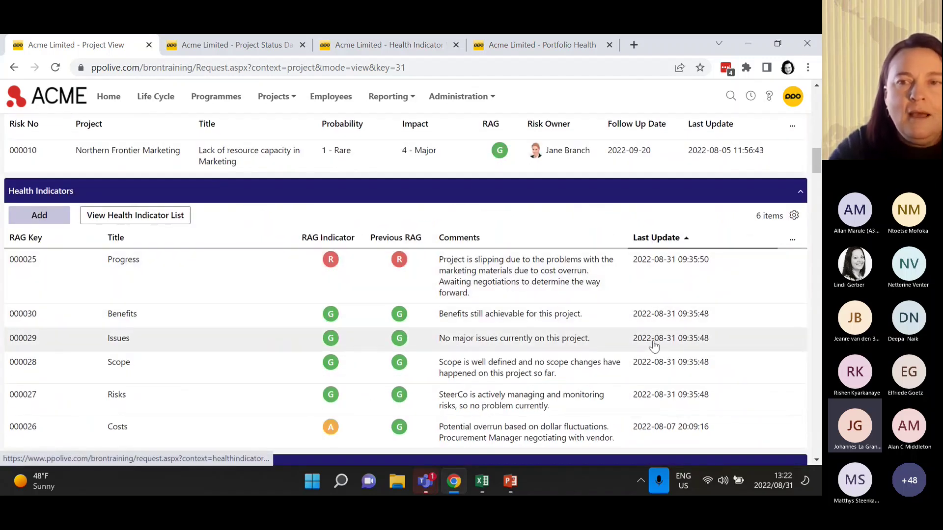
scroll(653, 346, down, 1)
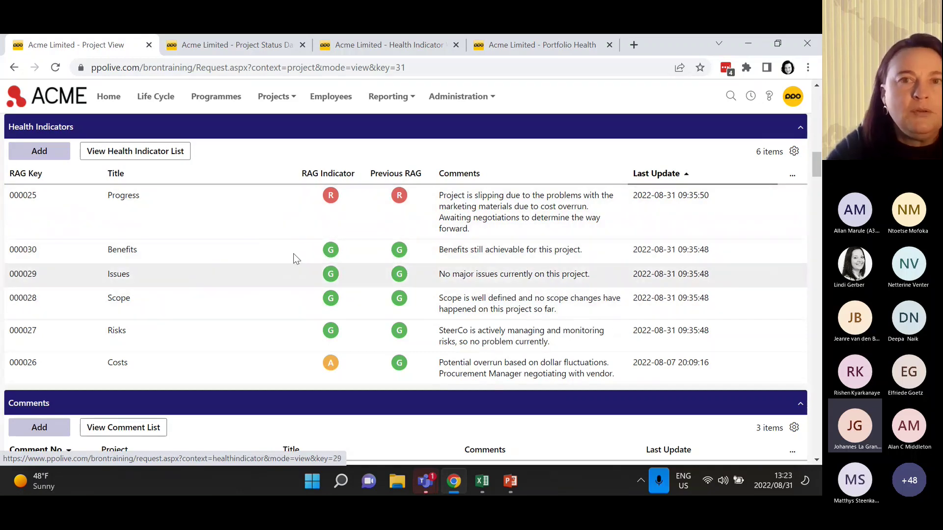
Open the project's Comments Updated data field from the administration Data Fields list to view its formula
click(486, 97)
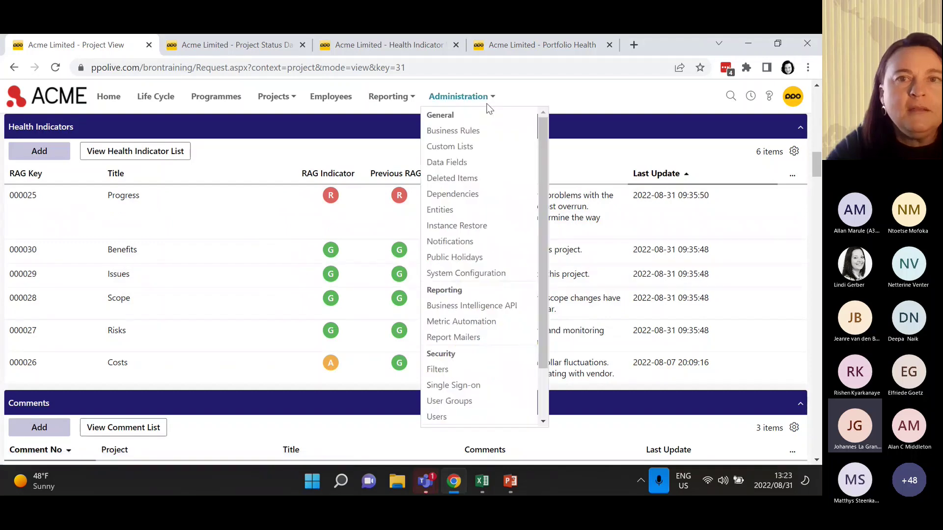
click(445, 167)
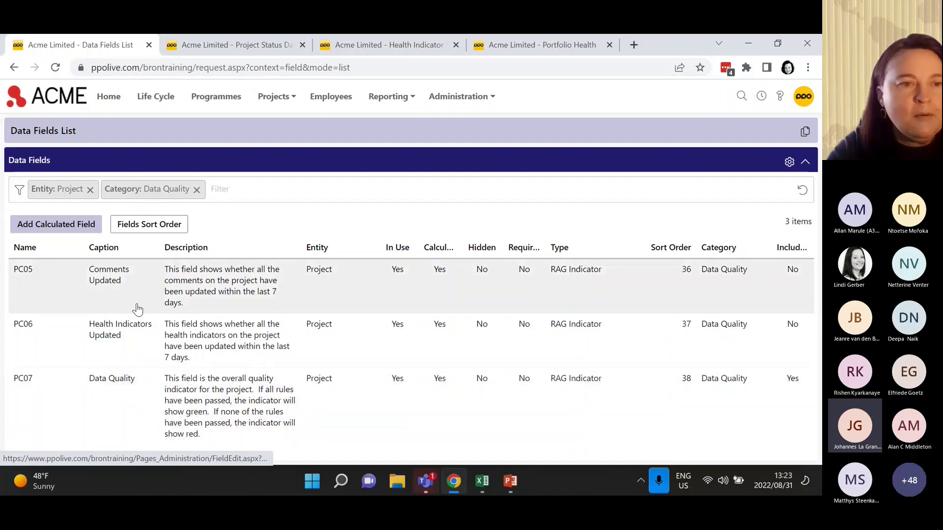
click(137, 302)
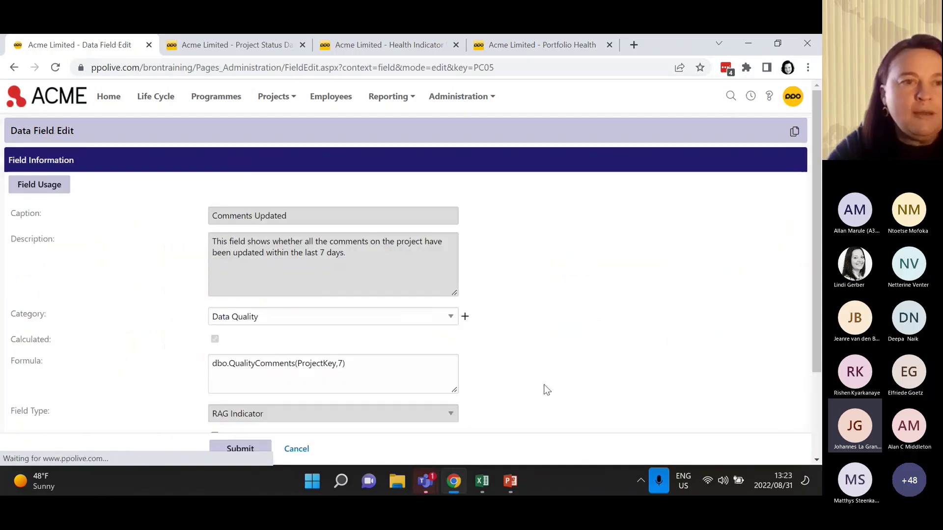
Try setting the day limit in the Comments Updated formula to 30, and discard the edit
click(352, 373)
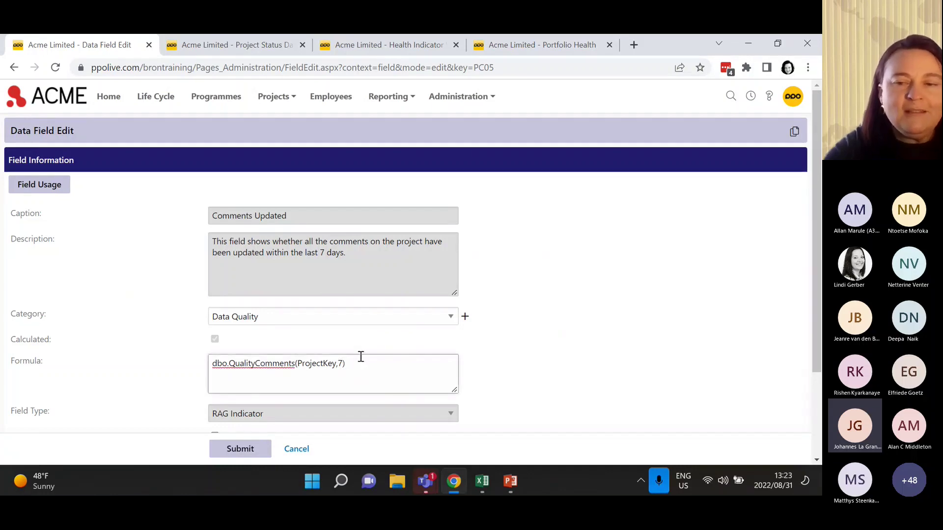
key(BackSpace)
text(30)
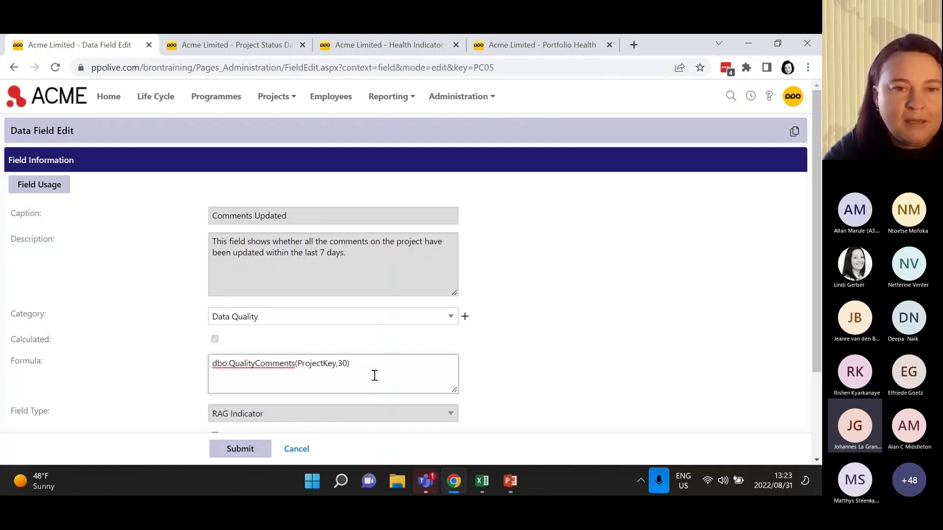
click(297, 449)
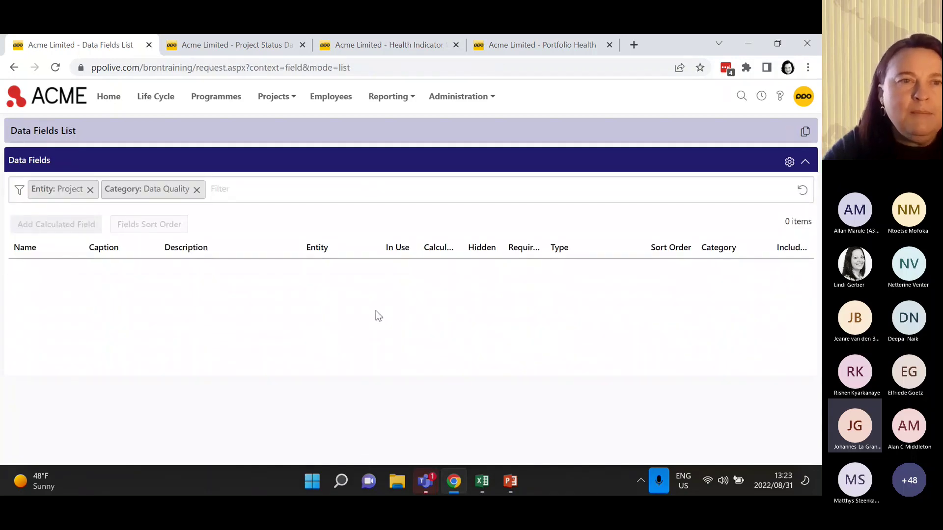
Reopen the Northern Frontier Marketing project from the projects list and review its Data Quality, Additional Data Quality and Risks sections
click(269, 97)
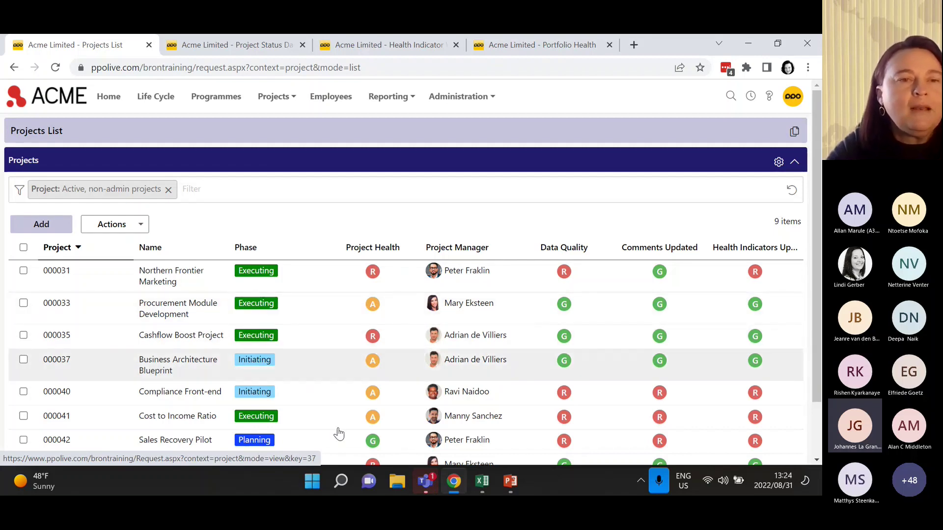
click(315, 293)
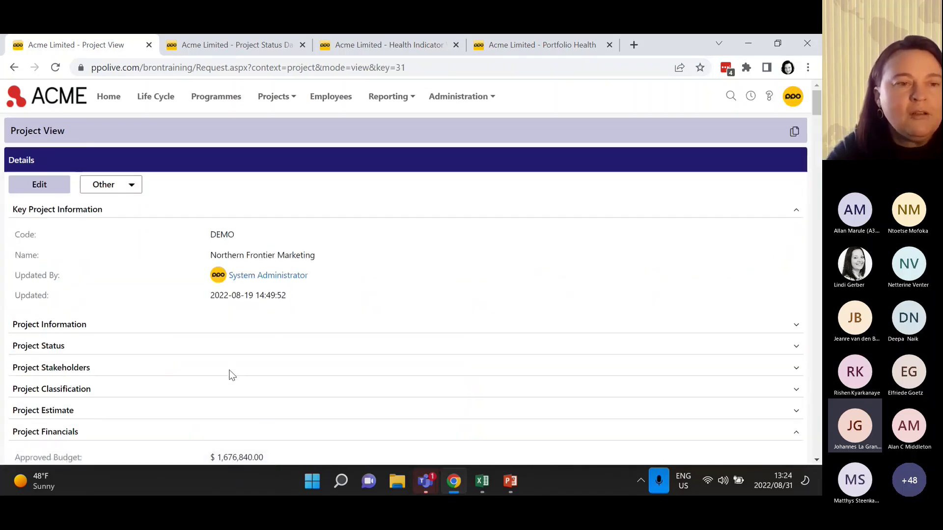
scroll(278, 325, down, 8)
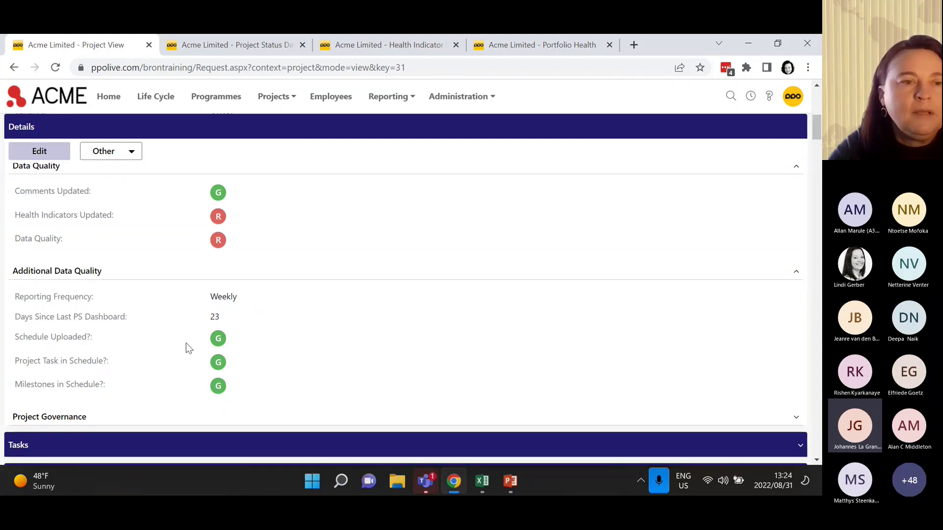
scroll(186, 343, down, 5)
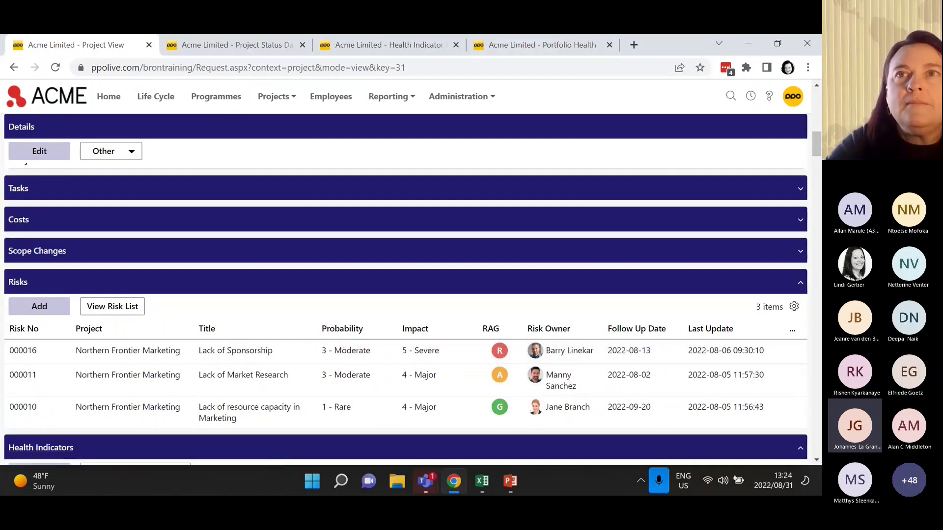
Open the full health indicator list from the Health Indicators section of the Northern Frontier Marketing project
key(alt+Tab)
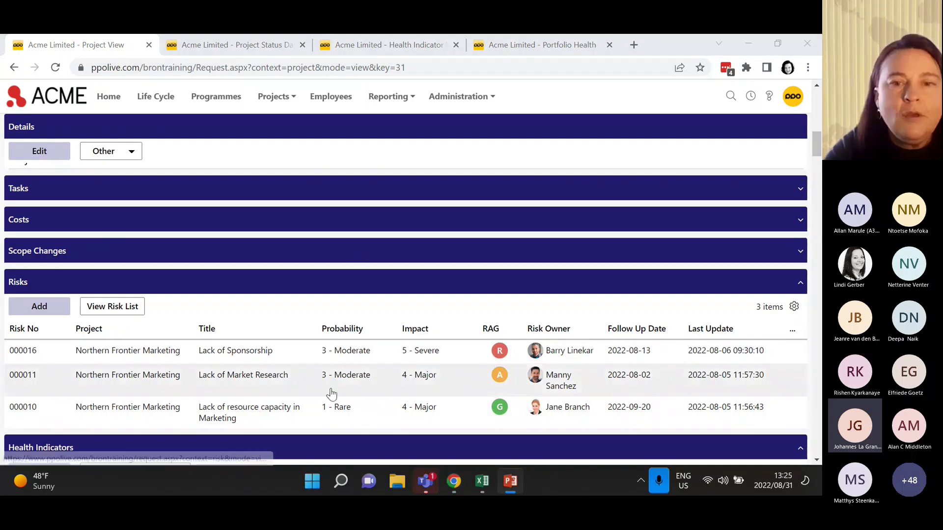
scroll(186, 392, down, 4)
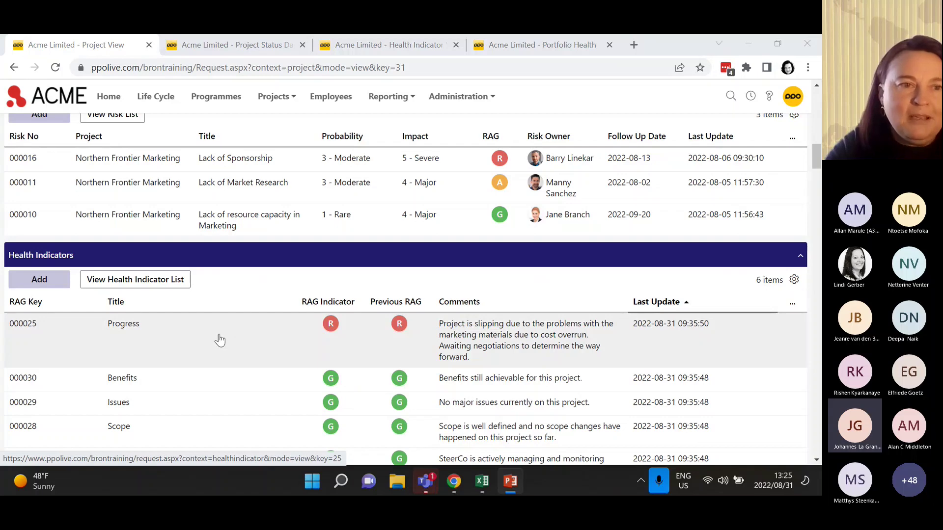
click(169, 284)
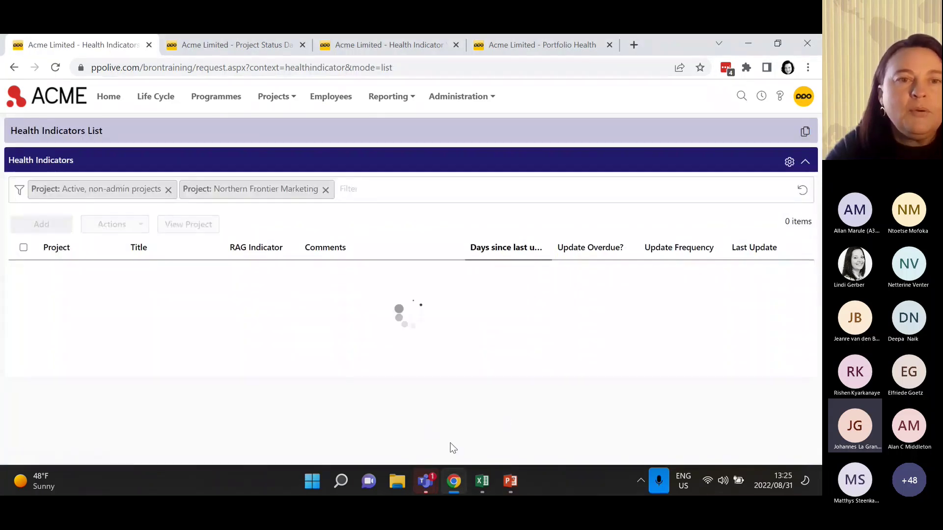
Filter the health indicators list to the Business Architecture Blueprint project and review its update status and update frequencies
click(274, 190)
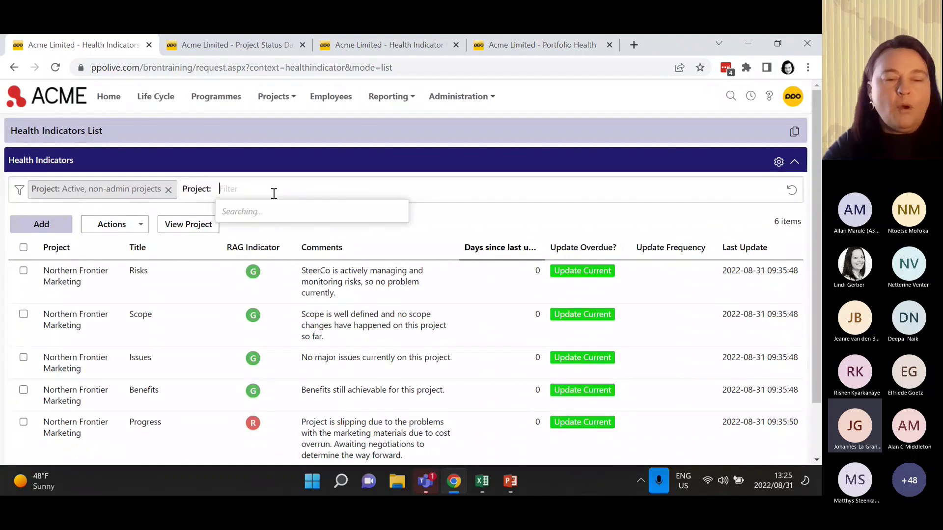
text(busin)
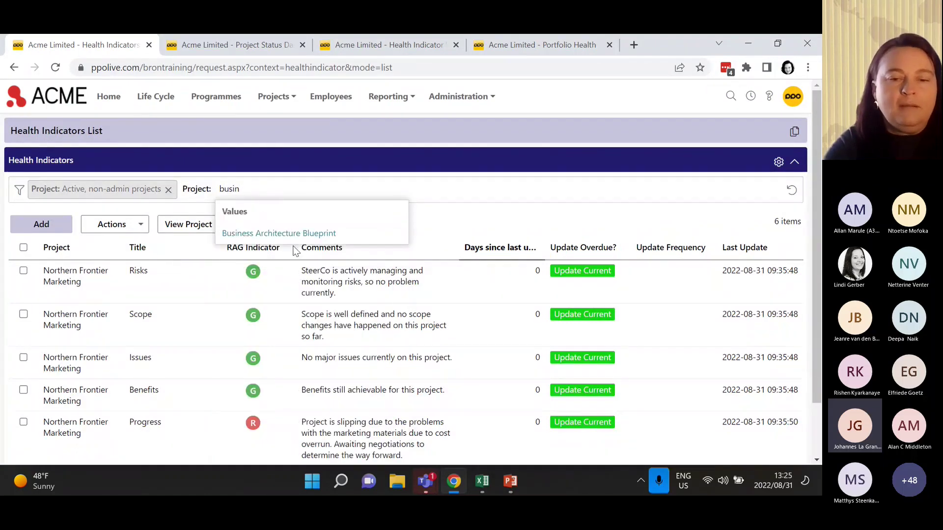
click(298, 233)
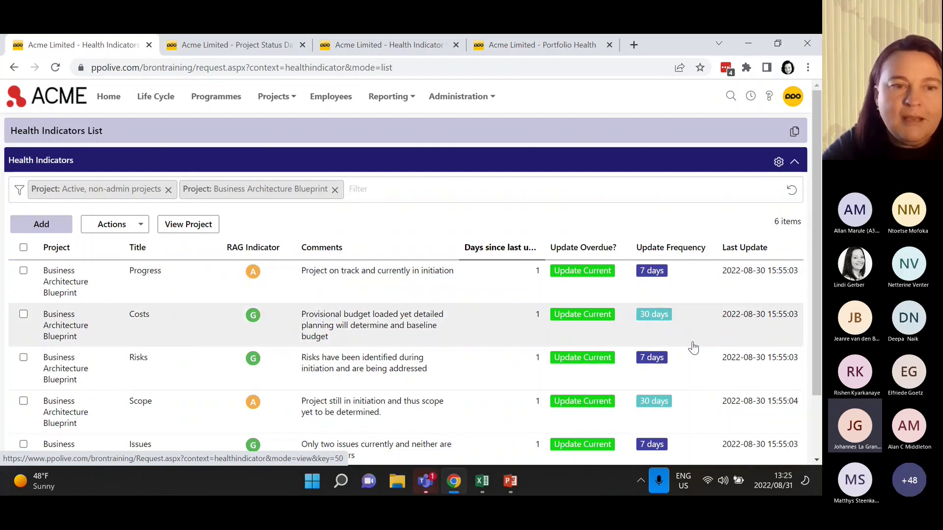
scroll(388, 369, down, 2)
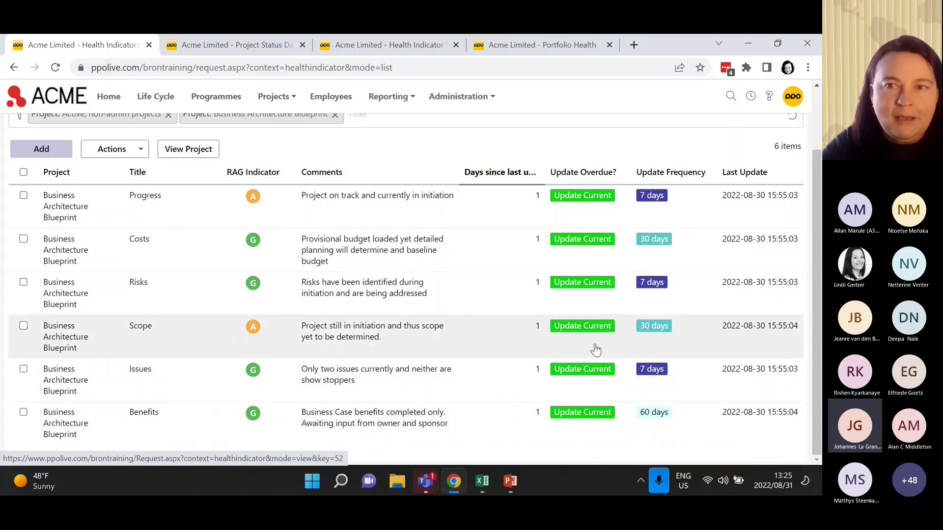
scroll(621, 364, up, 1)
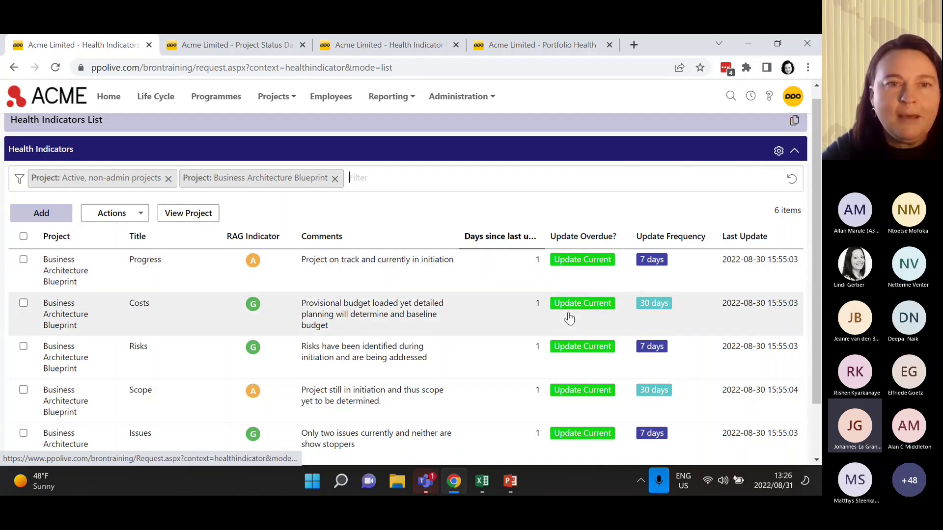
Switch the project filter to Northern Frontier Marketing and check which of its health indicators are overdue for an update
click(279, 176)
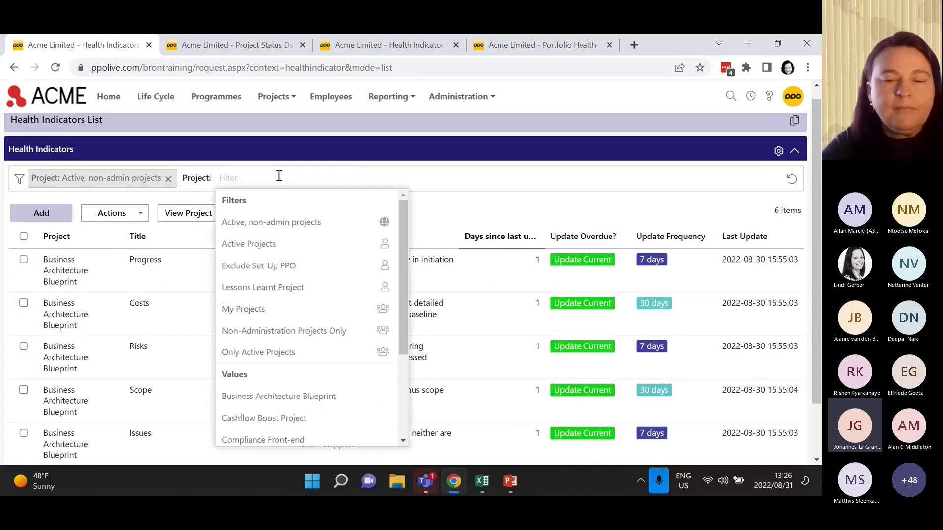
text(nor)
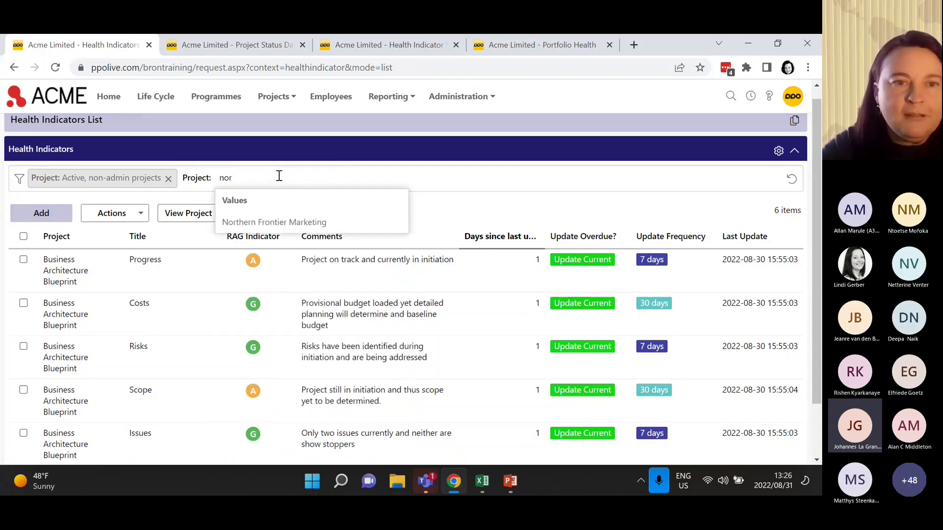
click(300, 222)
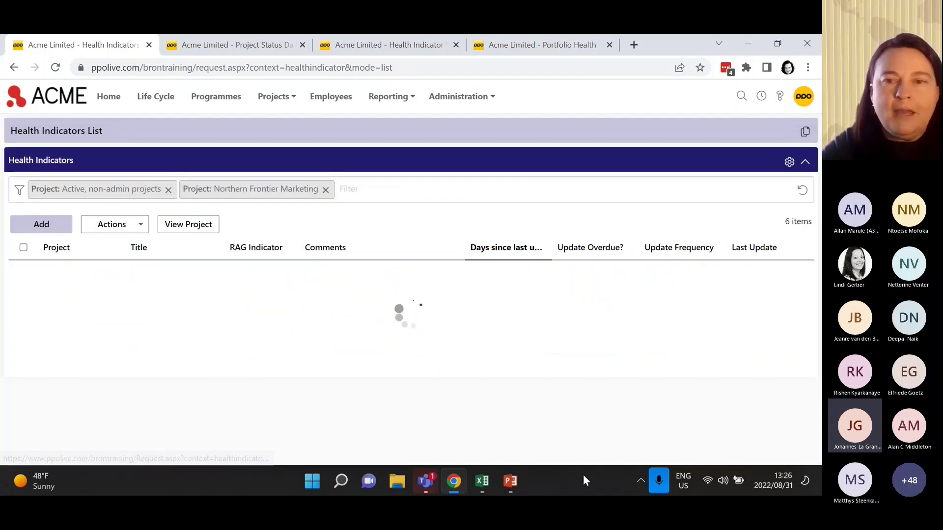
scroll(664, 445, down, 2)
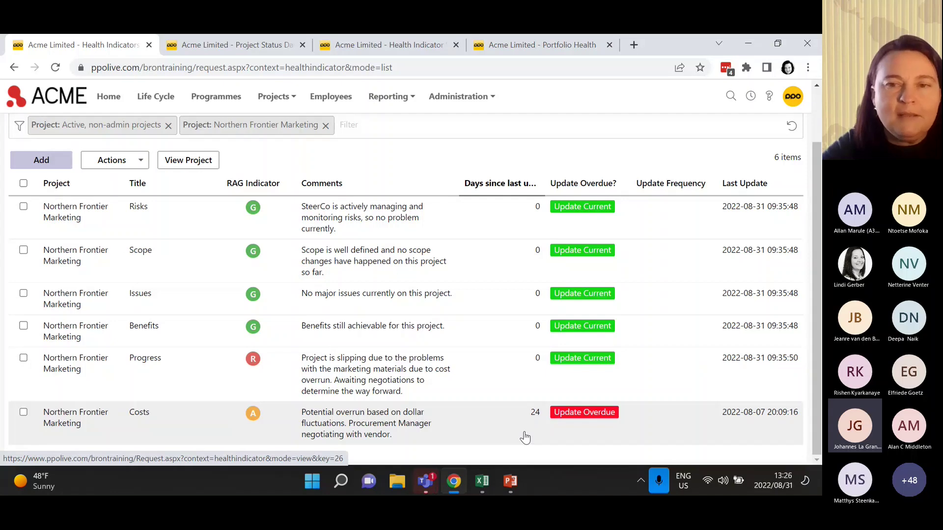
scroll(530, 427, up, 2)
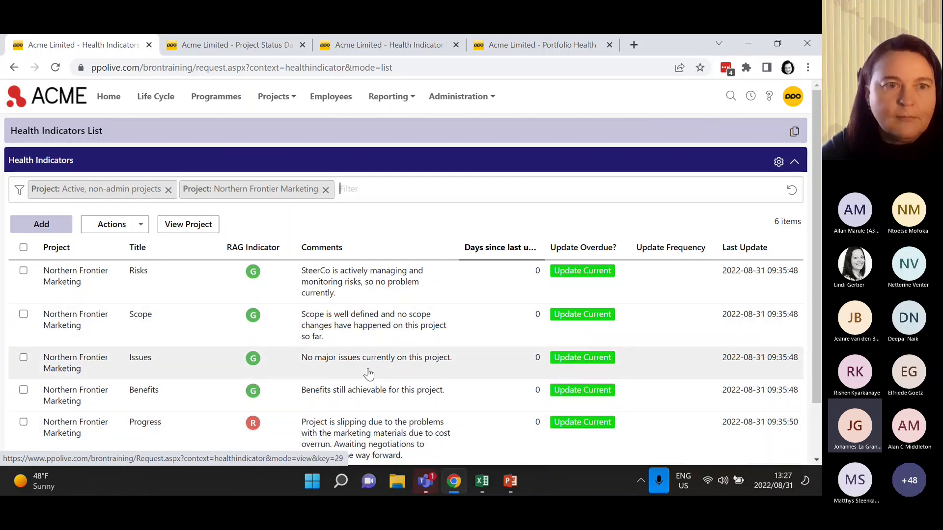
Open the Northern Frontier Marketing project from the indicators list and review its Data Quality, Additional Data Quality and Project Financials fields
click(211, 226)
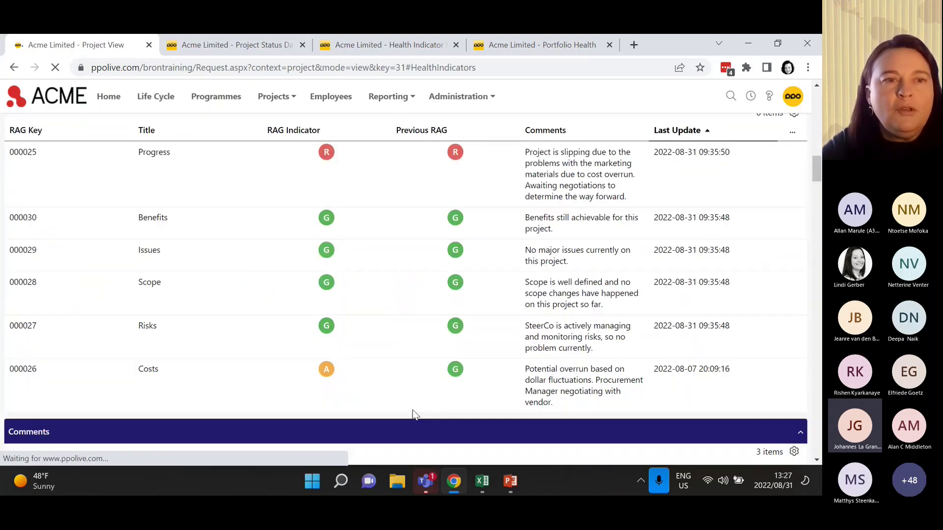
scroll(297, 274, up, 10)
scroll(287, 300, up, 1)
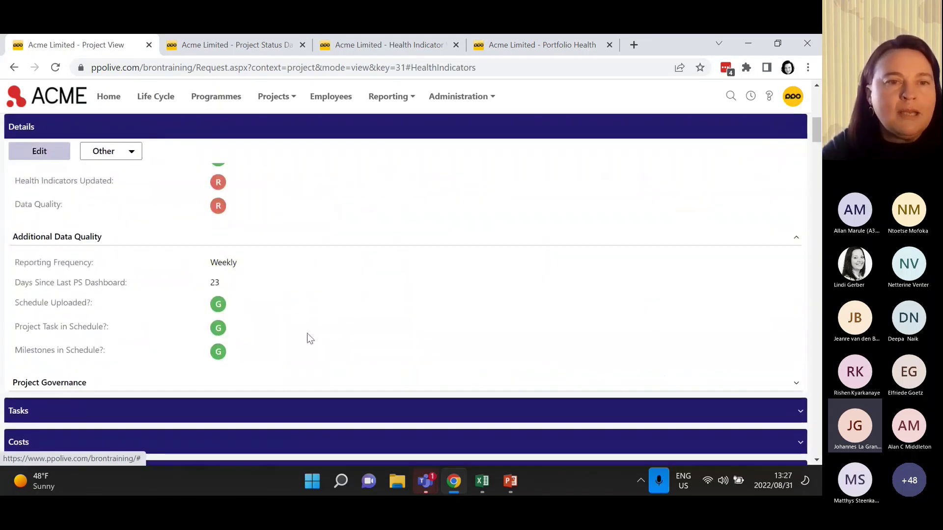
scroll(326, 330, up, 1)
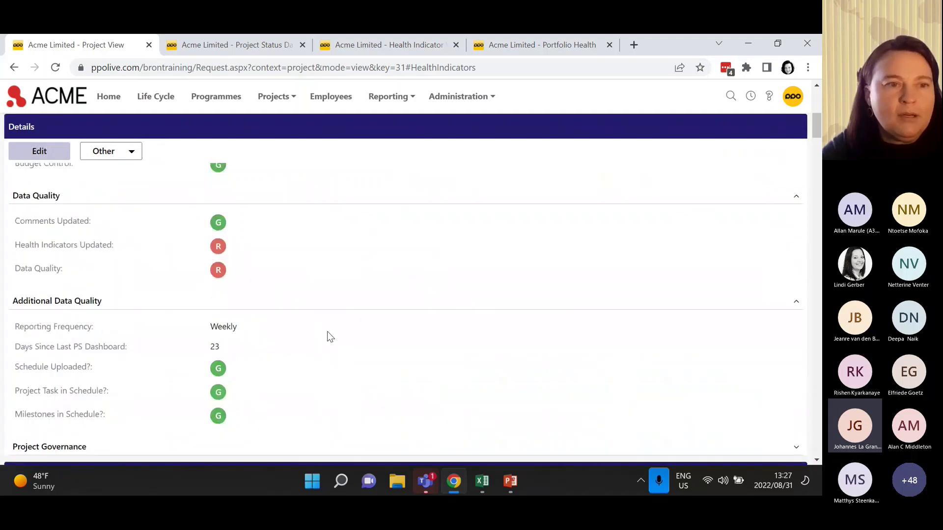
scroll(330, 337, up, 1)
scroll(443, 332, up, 1)
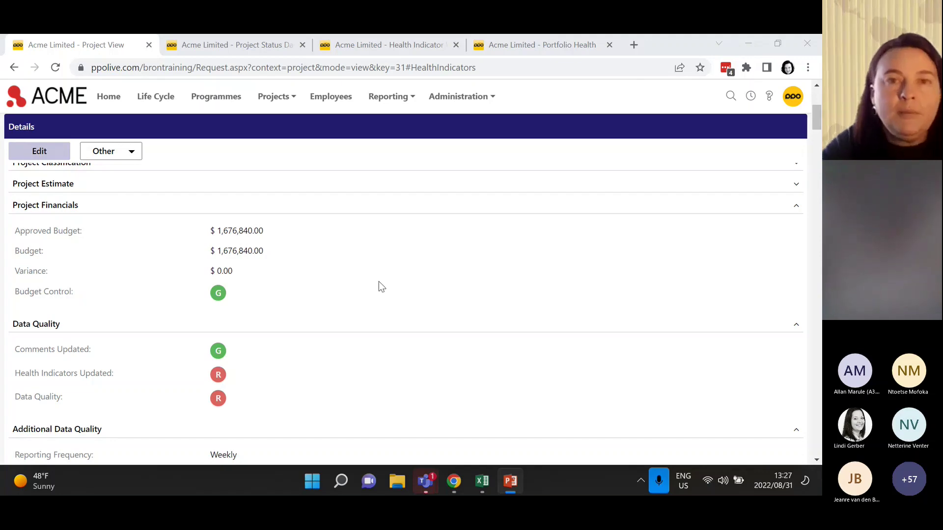
Generate the Data Completeness Report from the Projects report category for all projects grouped by Phase, and review its ratings
click(388, 97)
click(383, 132)
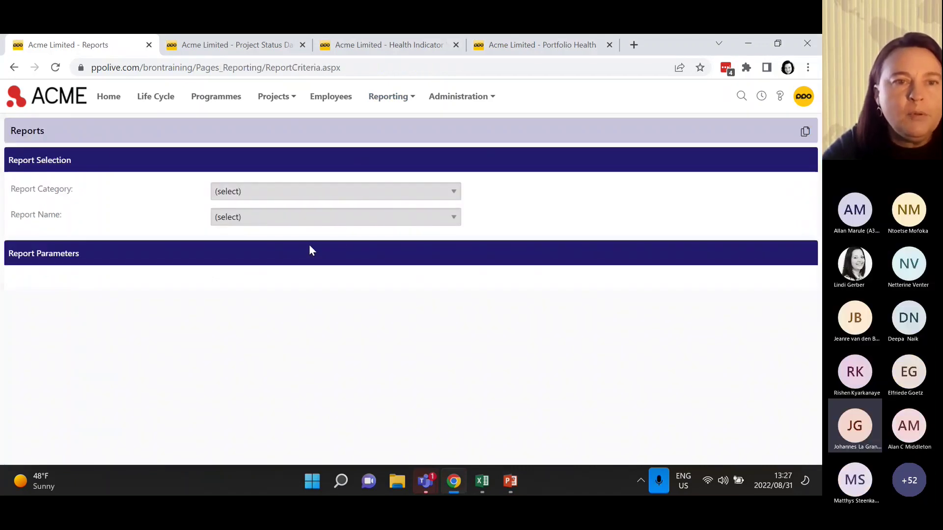
click(295, 191)
click(257, 388)
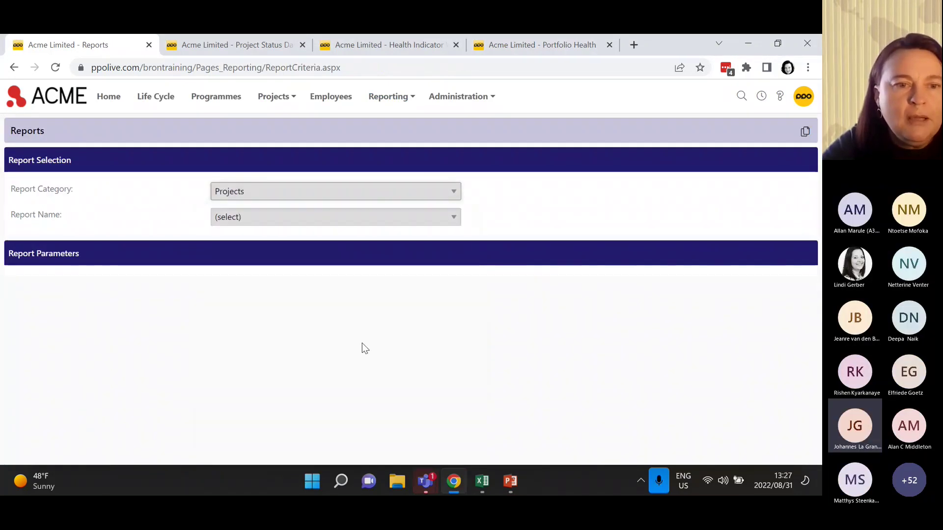
click(305, 218)
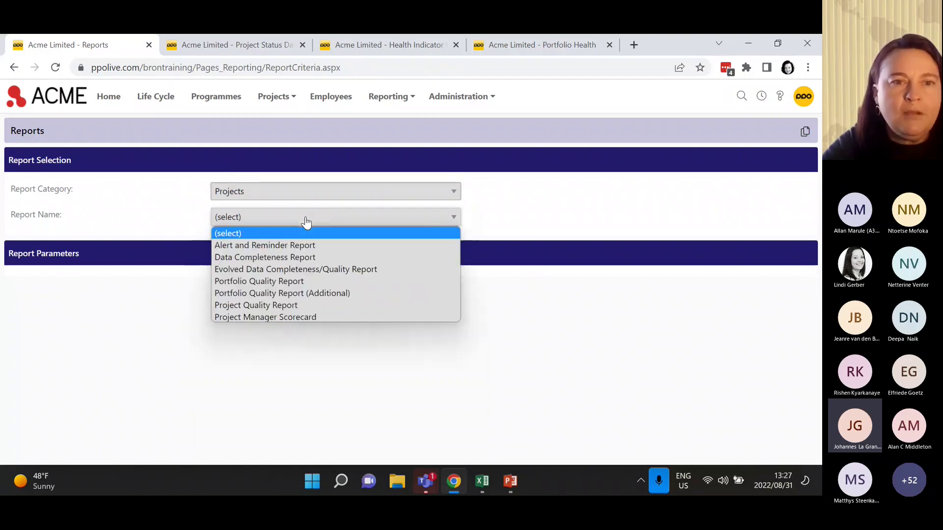
click(299, 257)
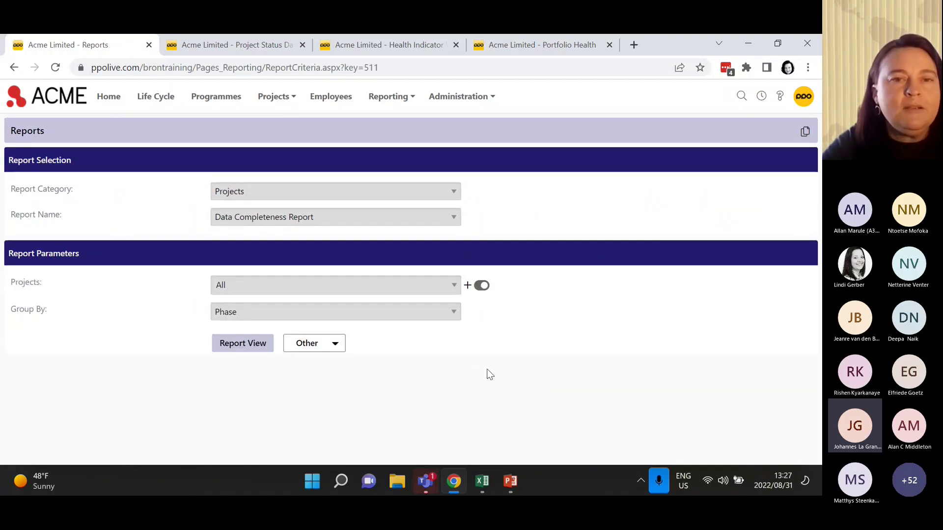
click(225, 344)
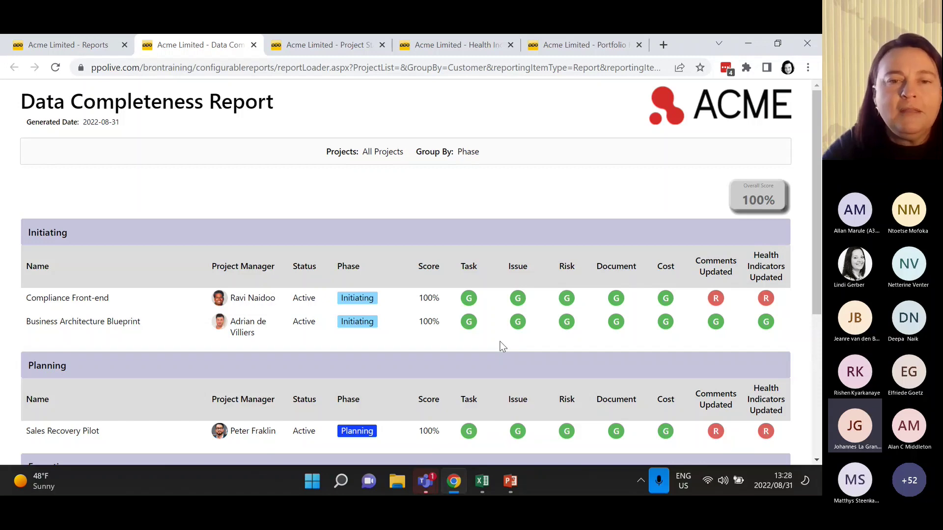
scroll(502, 346, down, 4)
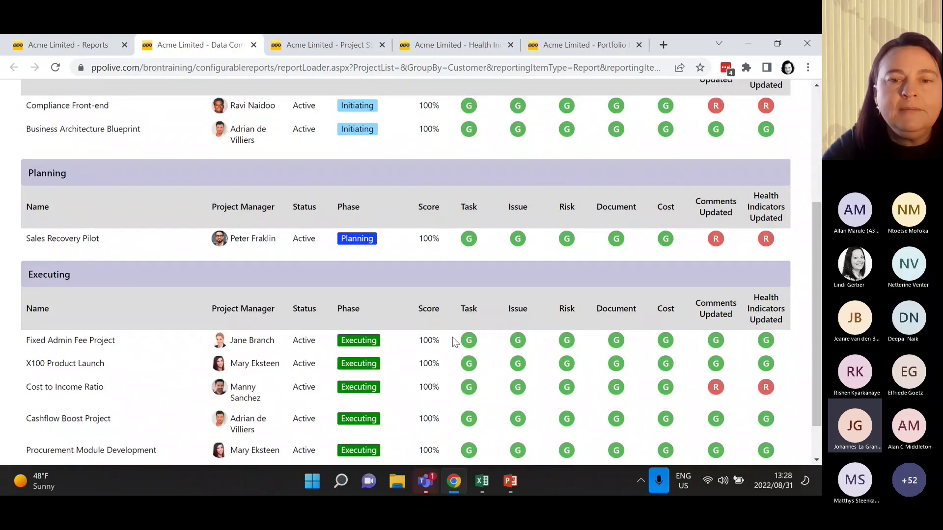
scroll(661, 376, up, 4)
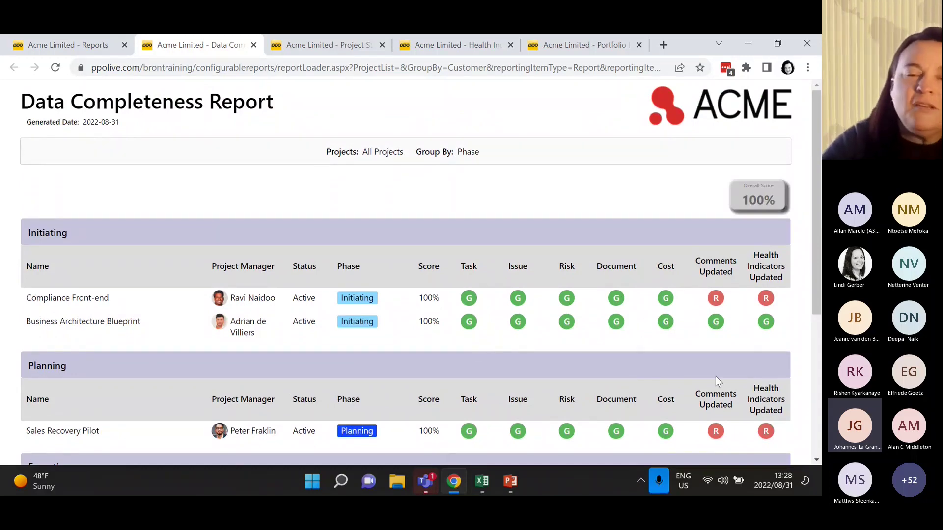
scroll(522, 389, down, 1)
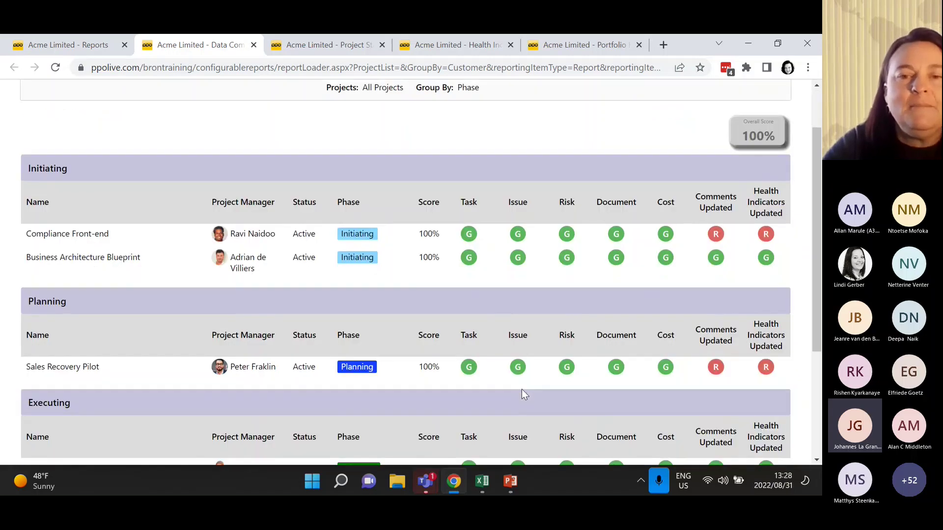
scroll(521, 389, down, 3)
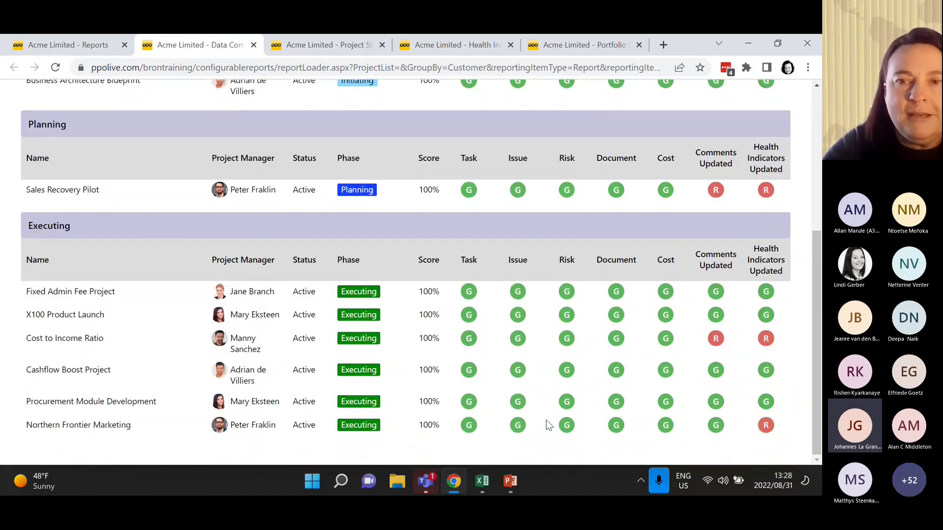
scroll(635, 395, up, 4)
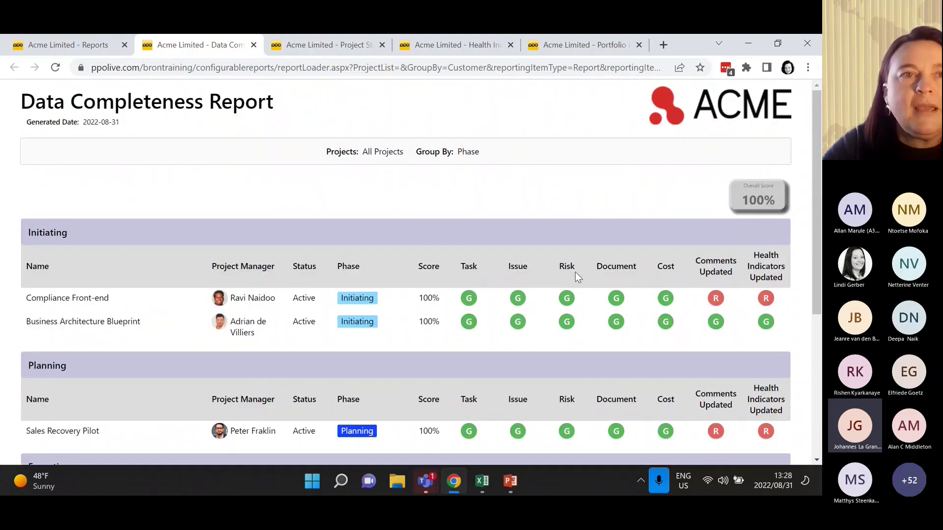
Generate the Portfolio Quality Report for all projects grouped by Cost Estimate, and review each project's health and data quality
click(93, 49)
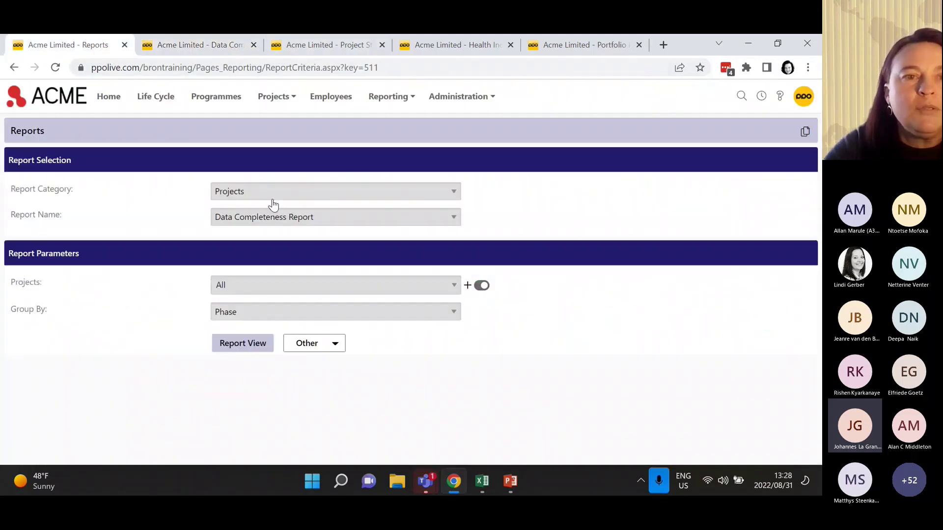
click(328, 221)
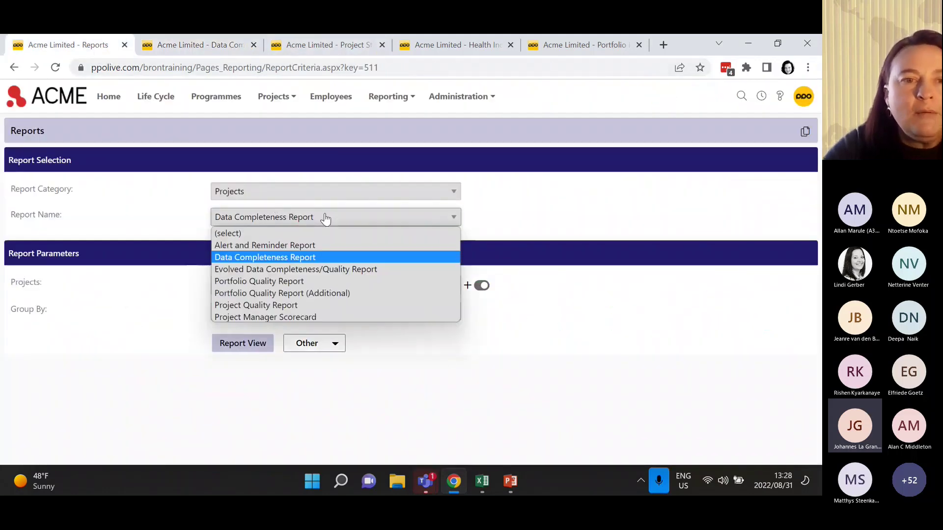
click(309, 279)
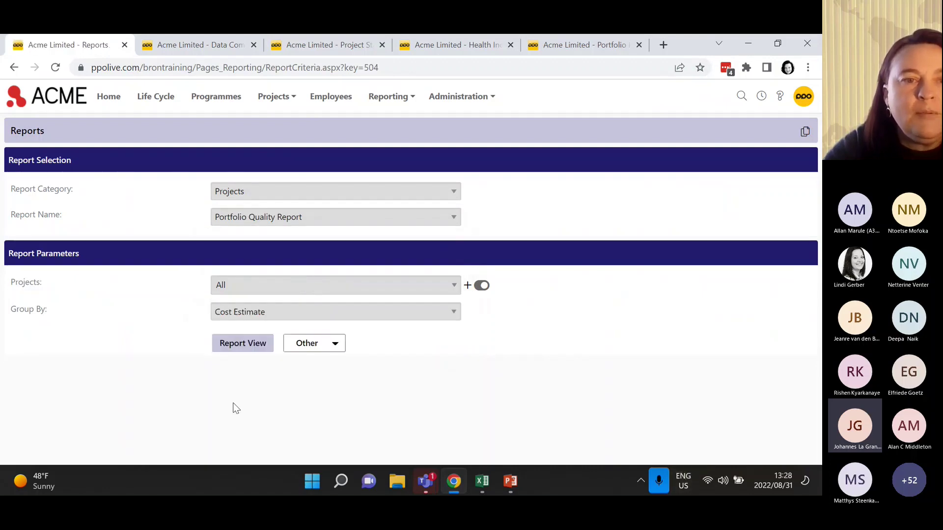
click(250, 342)
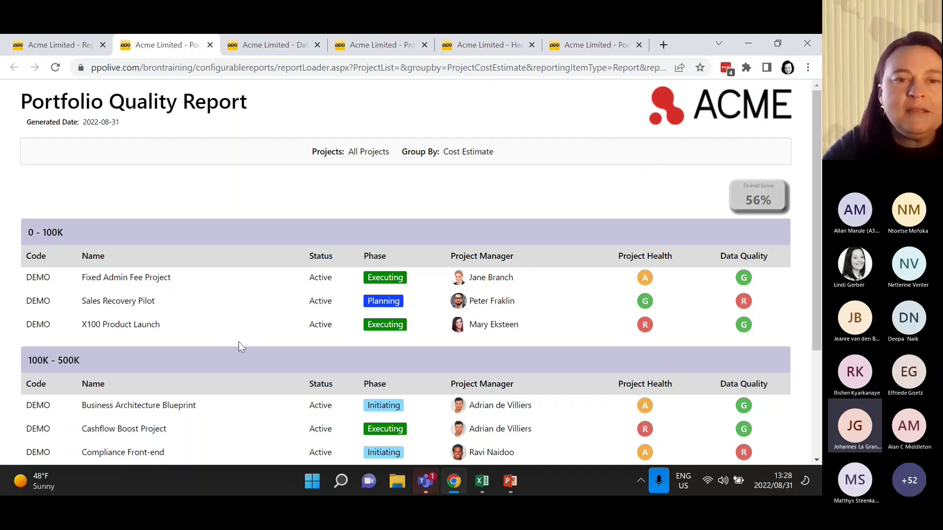
scroll(262, 351, down, 3)
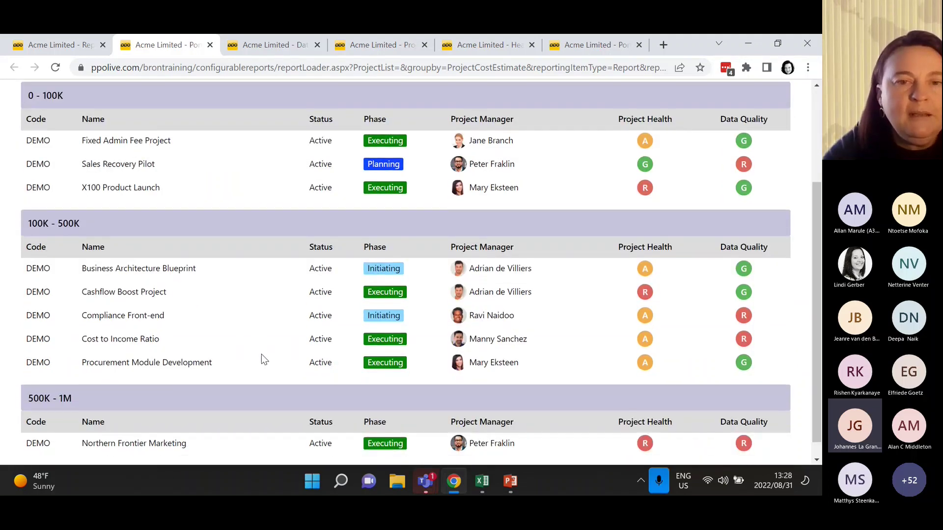
scroll(266, 388, up, 3)
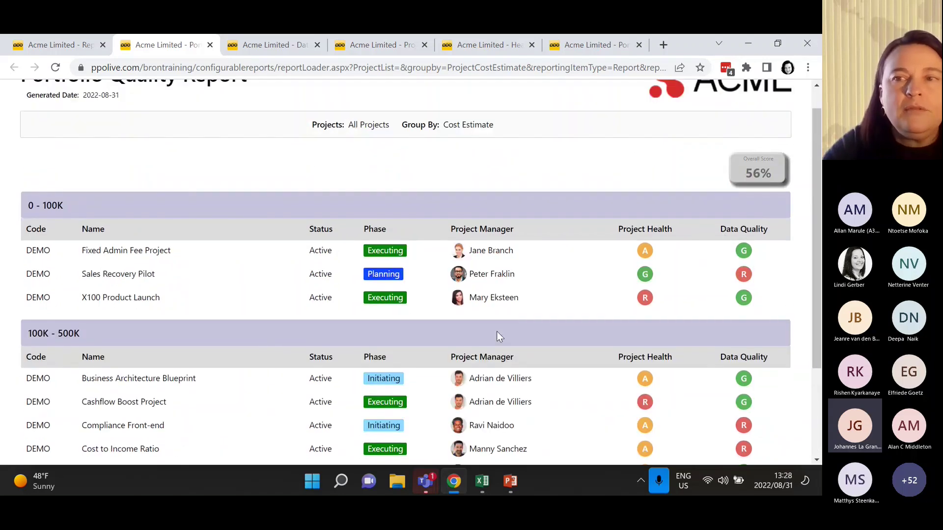
Generate and review the Project Quality Report for the Business Architecture Blueprint project, and close both open quality reports
click(49, 44)
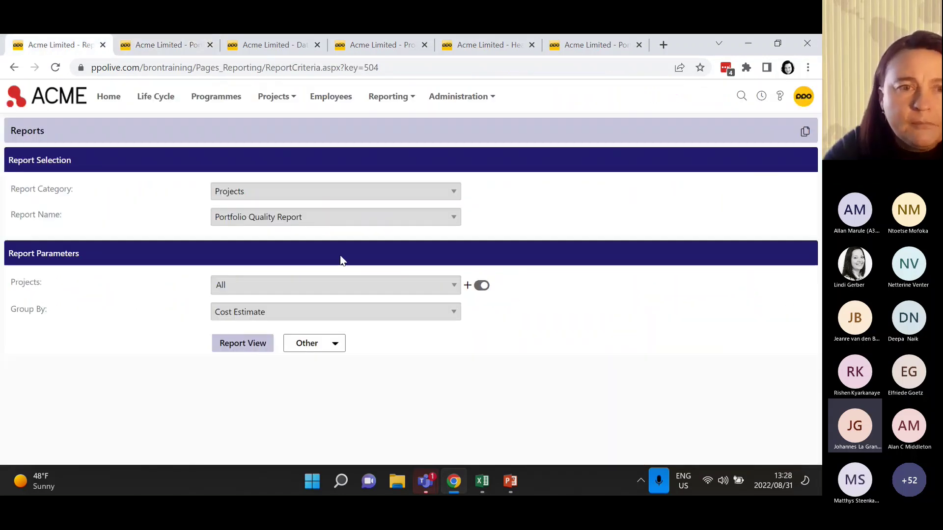
click(312, 217)
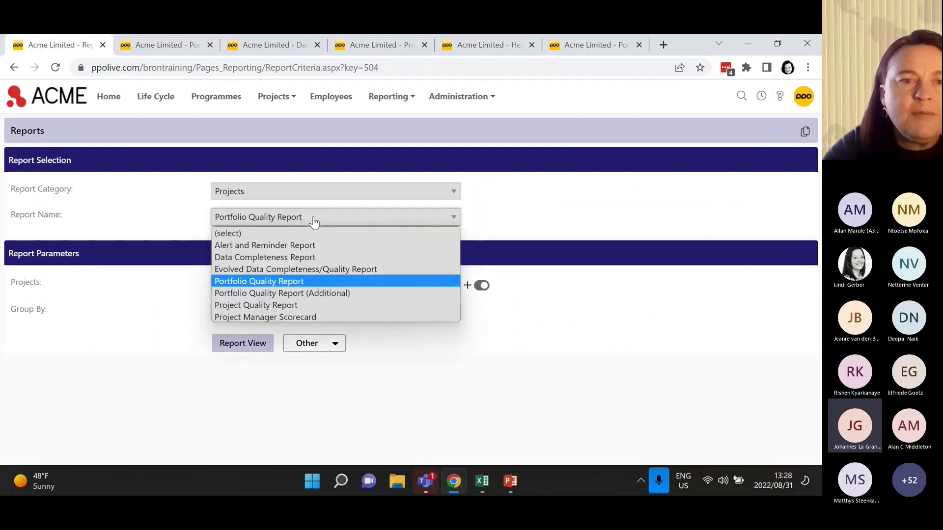
click(260, 305)
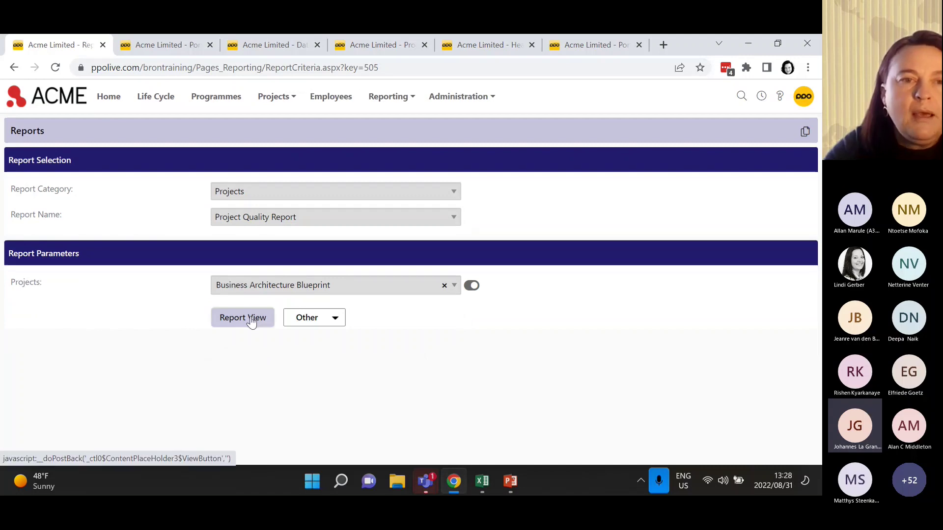
click(251, 323)
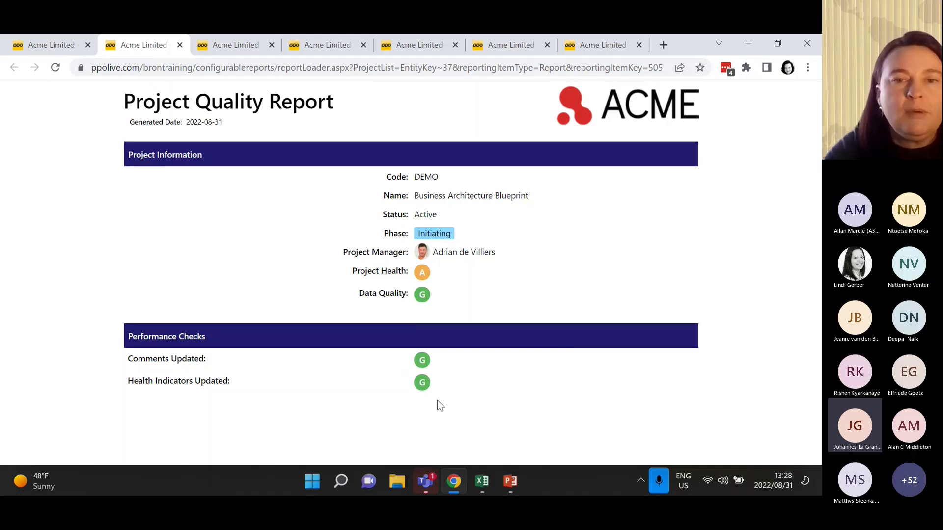
click(180, 45)
click(180, 44)
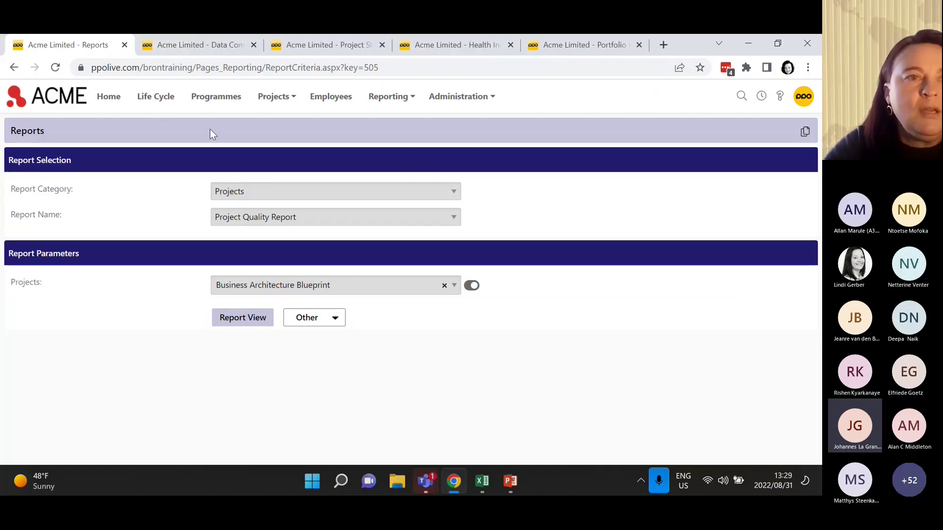
Open Northern Frontier Marketing from the projects list and review its Project Financials, Data Quality and Additional Data Quality fields
mouse_move(271, 100)
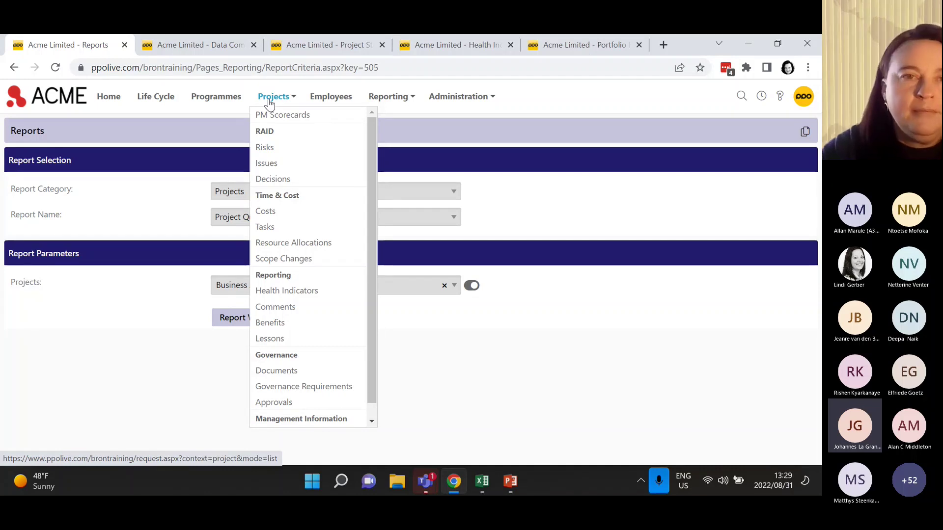
click(269, 100)
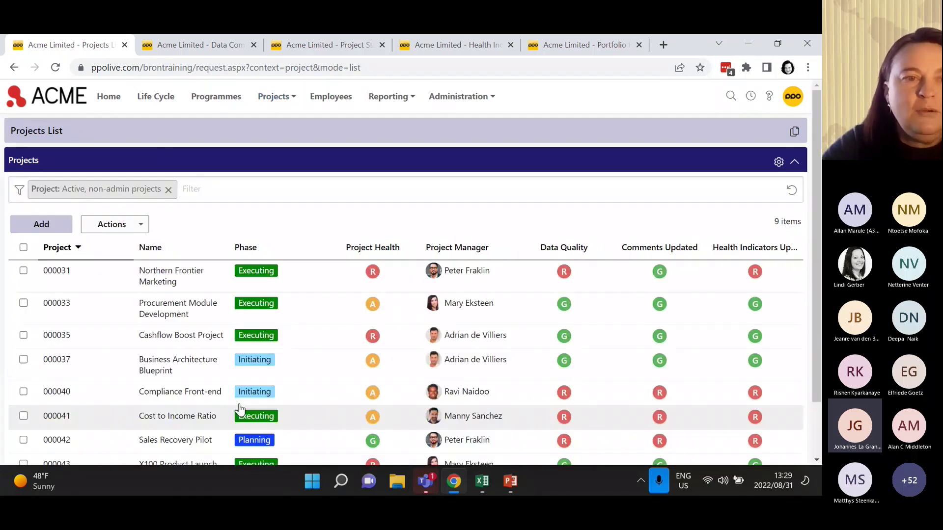
click(332, 276)
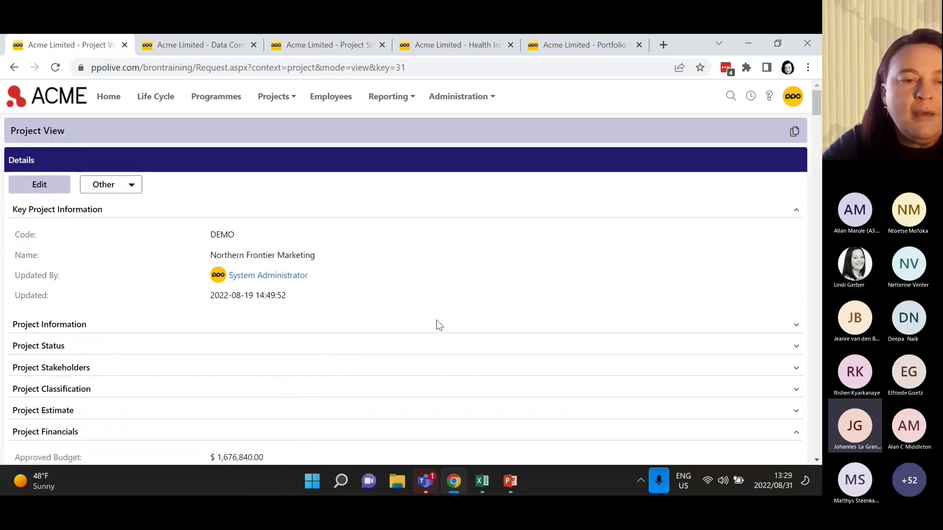
scroll(501, 354, down, 7)
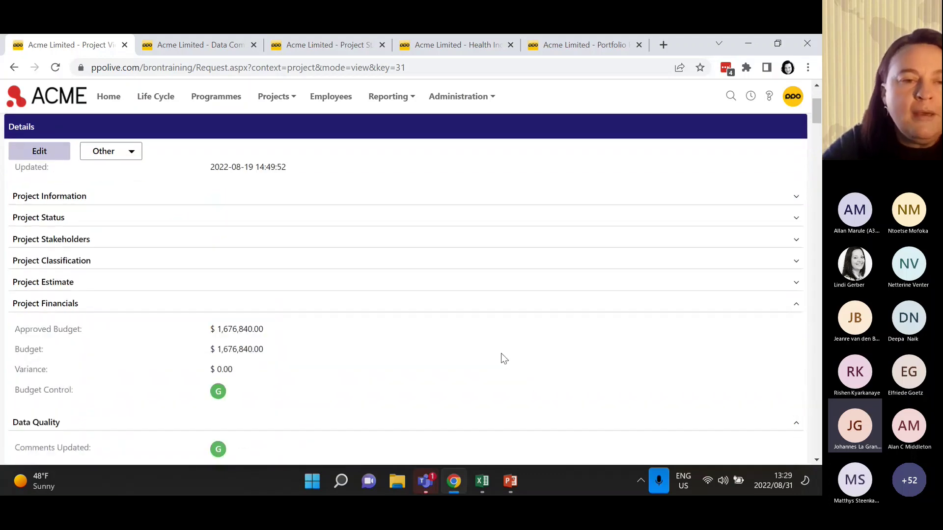
scroll(422, 349, down, 2)
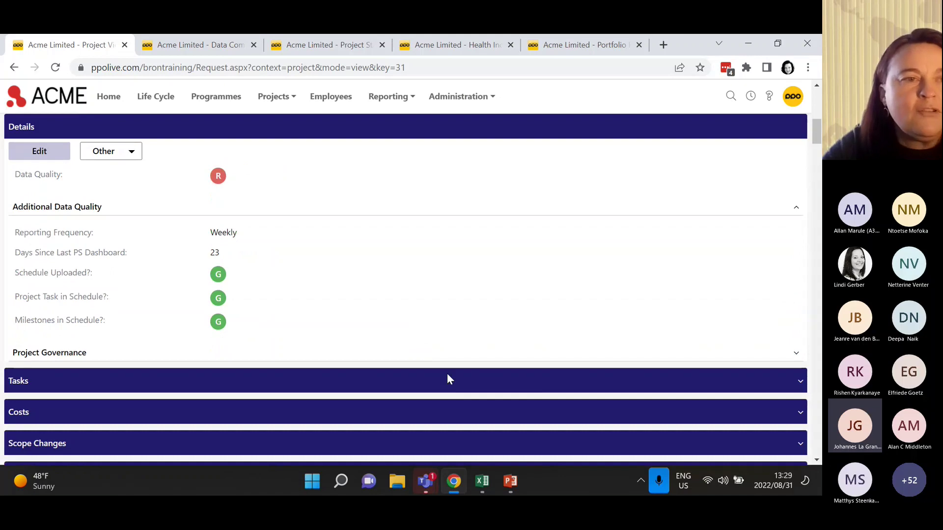
scroll(399, 289, up, 3)
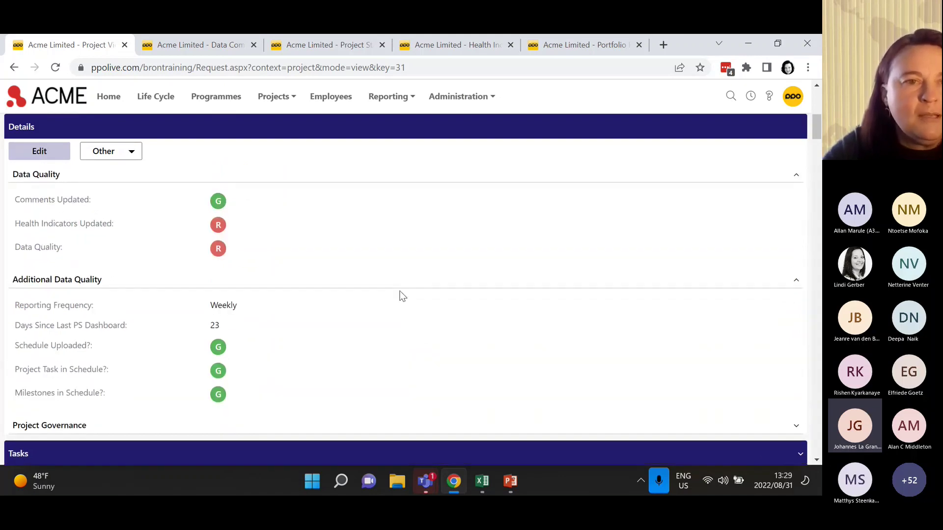
scroll(437, 356, up, 3)
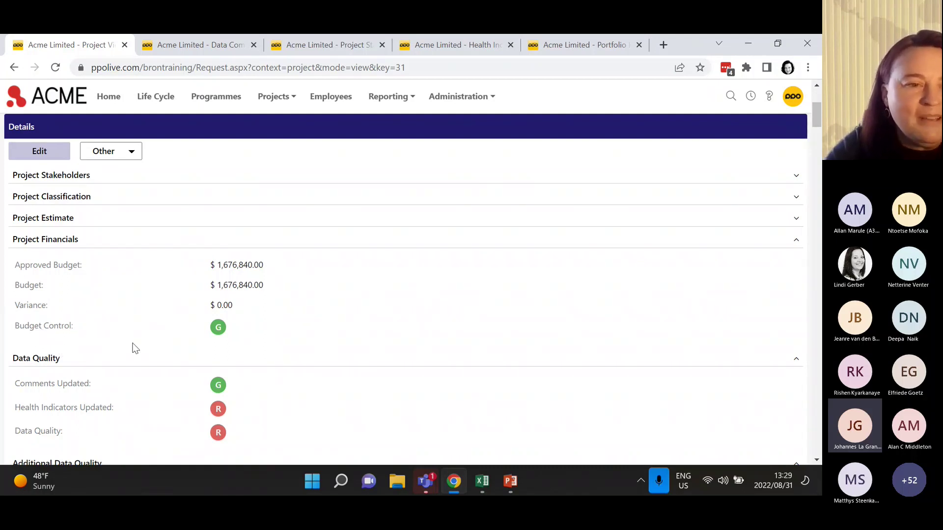
scroll(59, 289, down, 1)
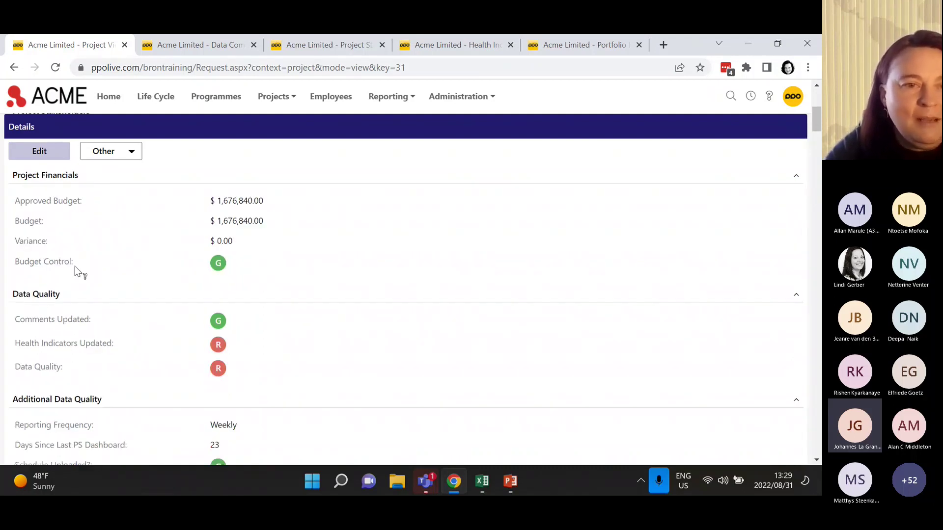
scroll(169, 343, down, 2)
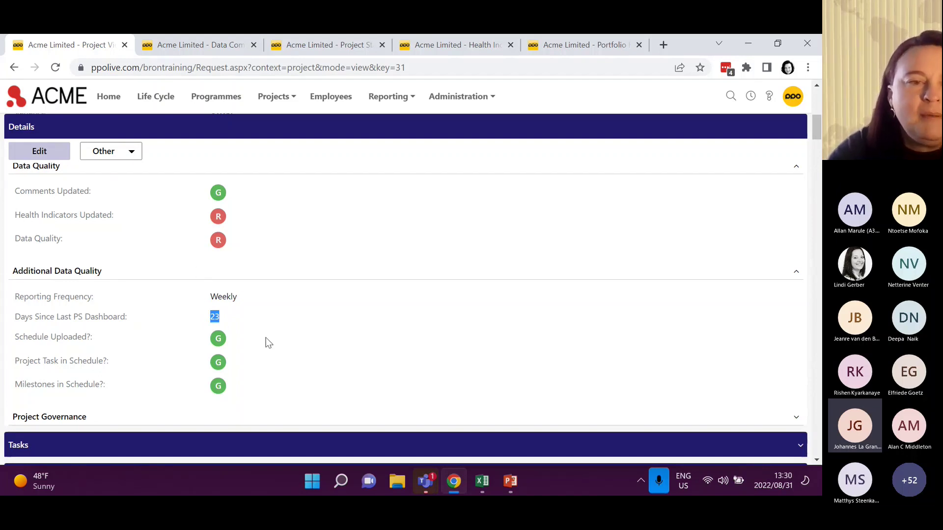
click(340, 357)
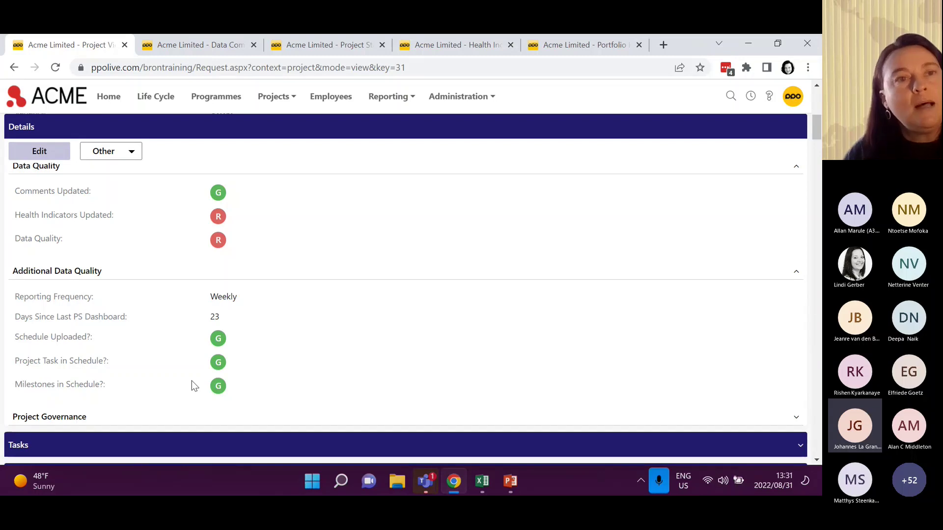
scroll(311, 337, down, 2)
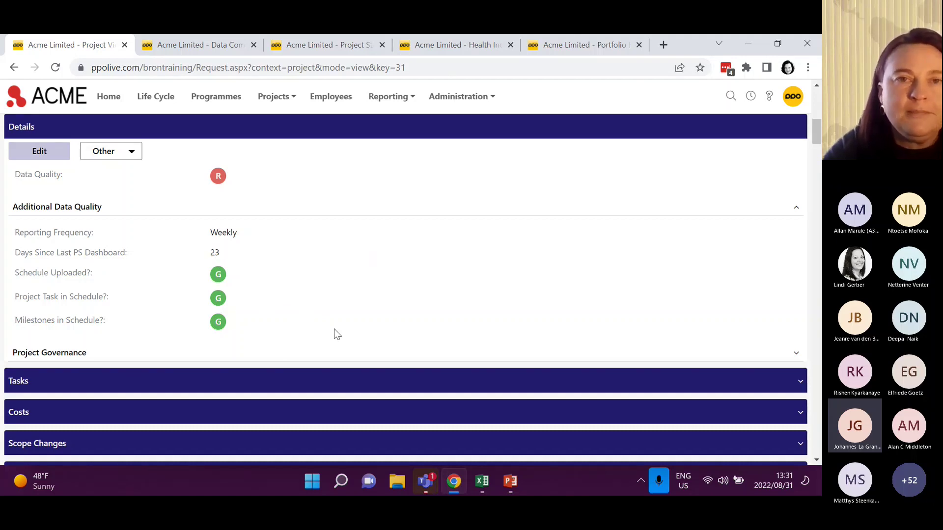
Close the leftover data completeness, project status, health indicators and portfolio health pages, keeping only the project view open
click(458, 96)
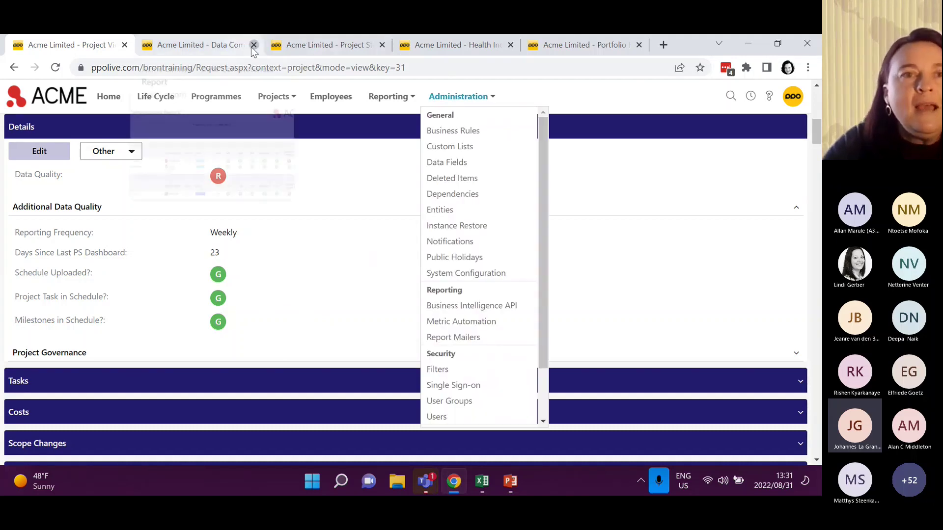
click(253, 44)
click(253, 45)
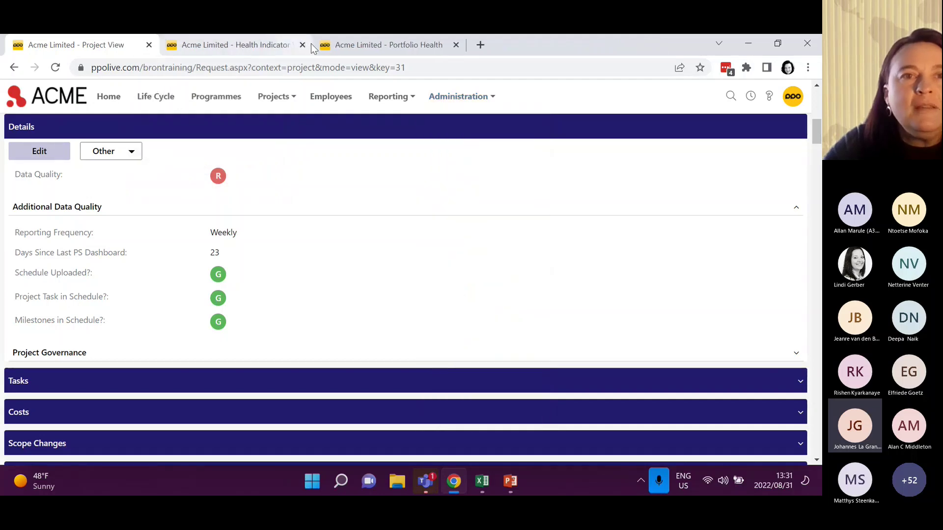
click(302, 45)
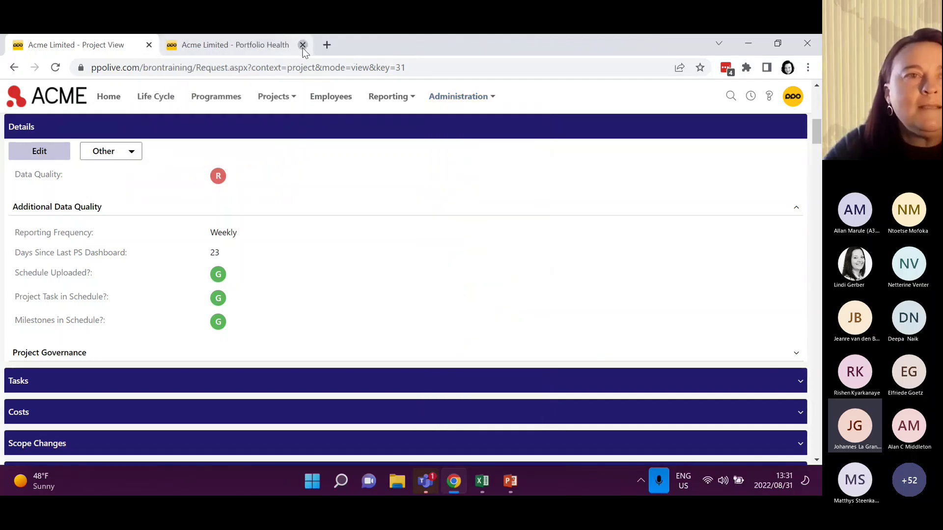
click(302, 45)
Generate the Monitoring Dashboard for 2022-03-01 to 2022-08-31, grouped by Project Manager and with comments shown
click(402, 96)
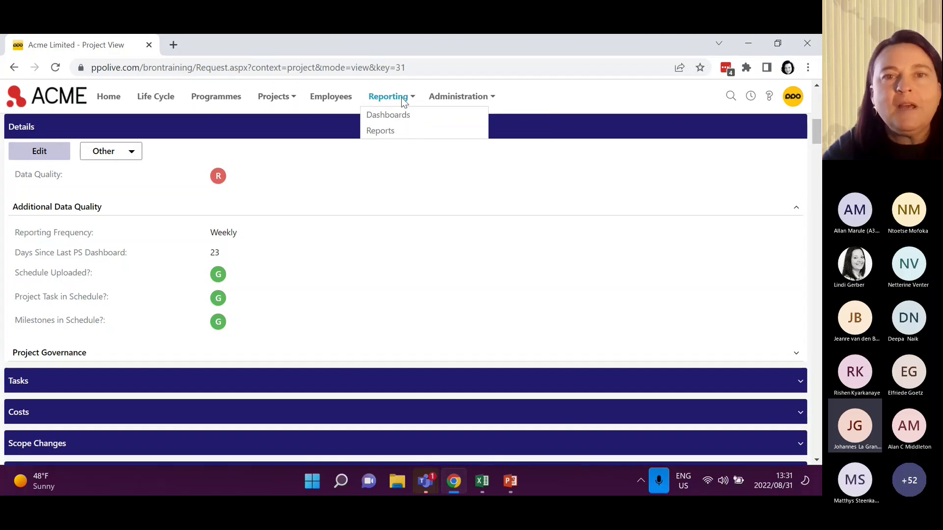
click(396, 114)
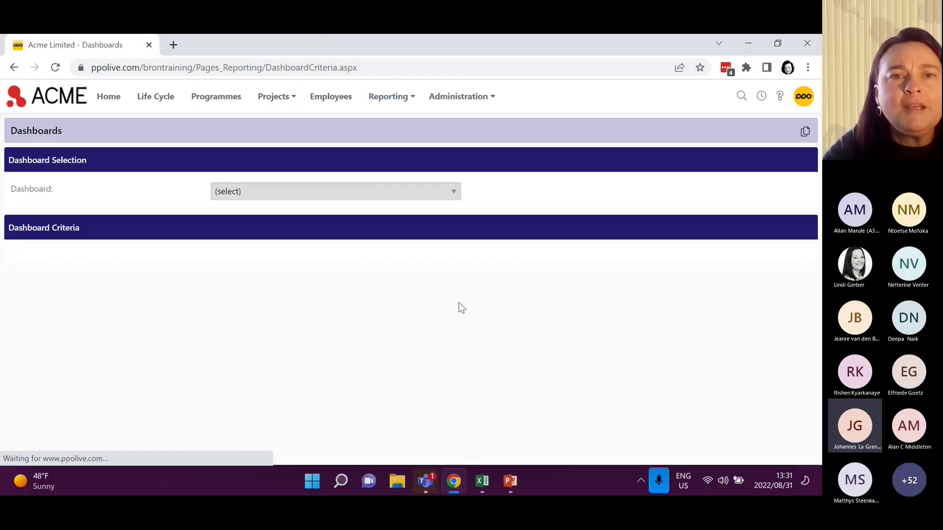
click(261, 192)
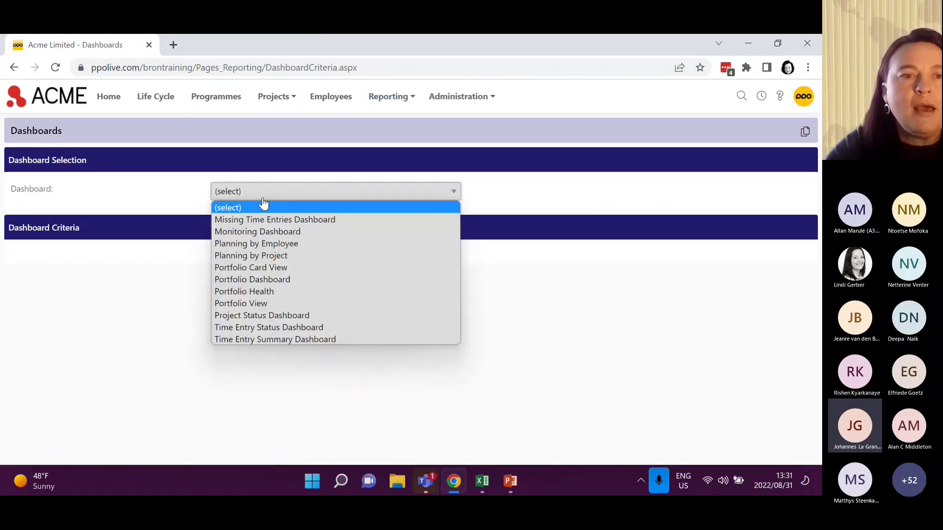
click(274, 230)
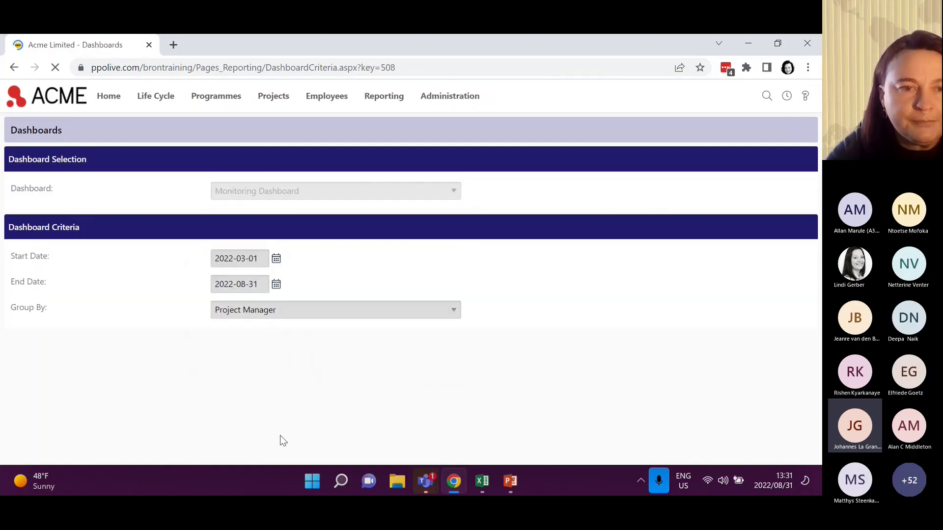
click(217, 334)
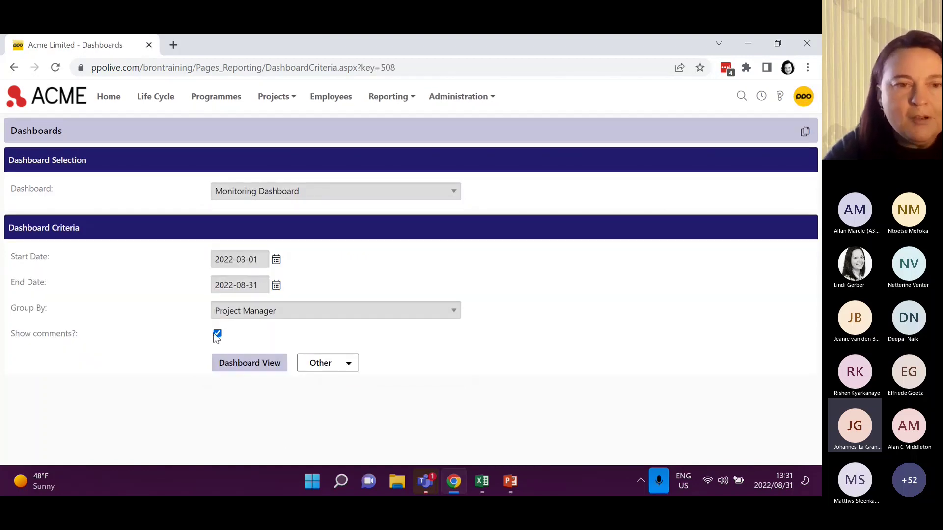
click(231, 365)
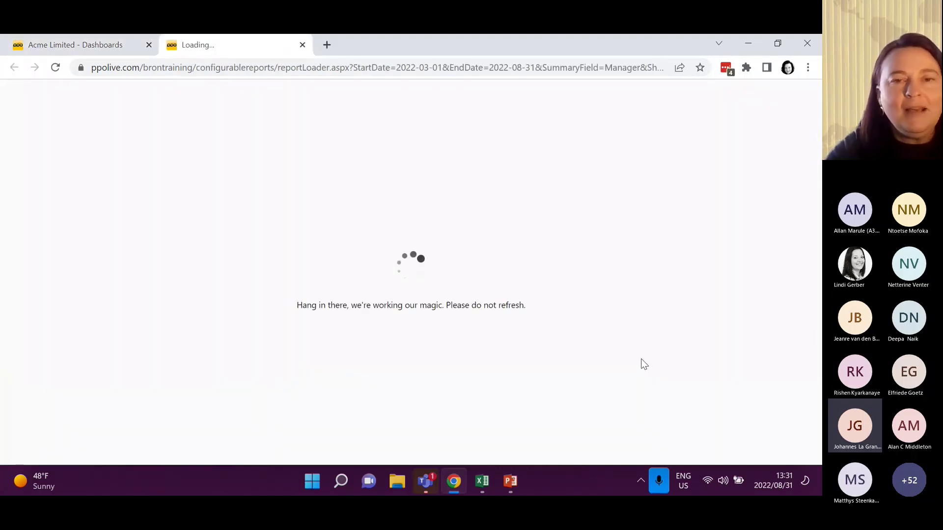
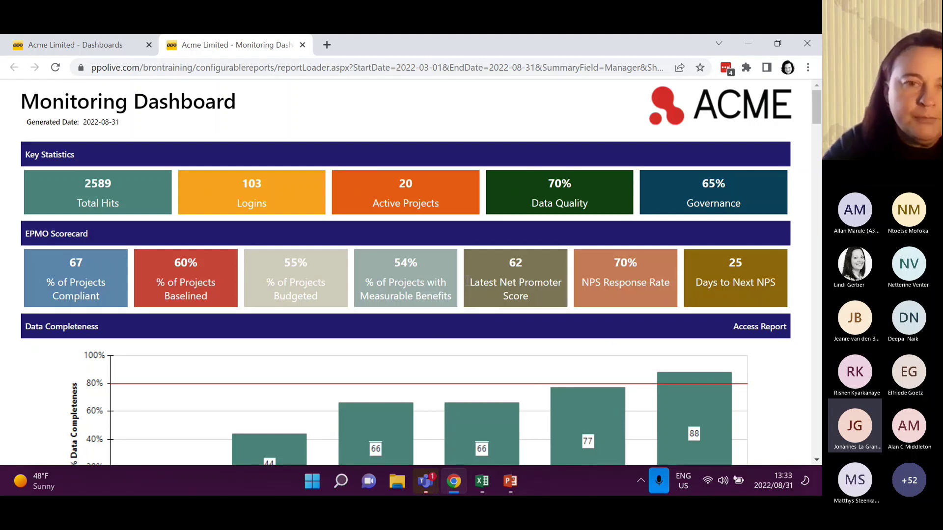
Examine the Monitoring Dashboard's key statistics, EPMO scorecard, Data Completeness trend, and PM and BA Data Quality charts
scroll(385, 275, down, 1)
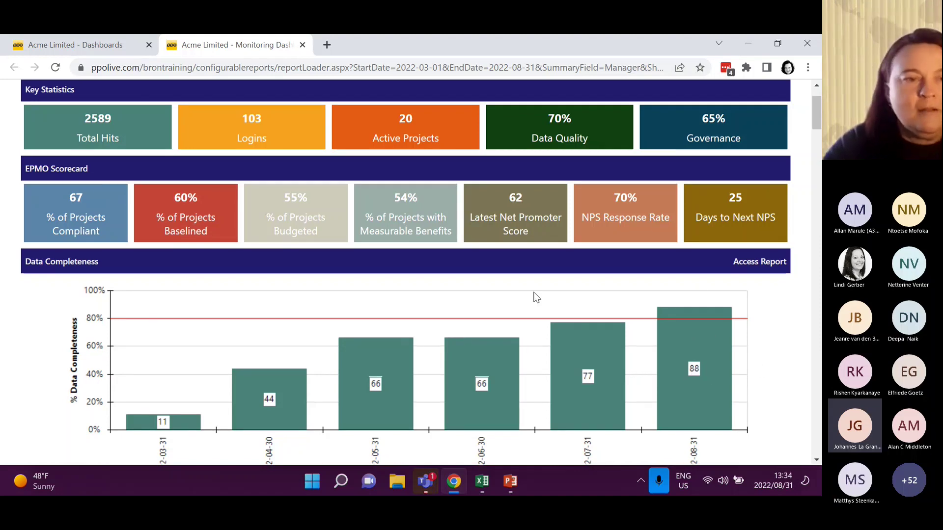
scroll(536, 295, down, 4)
scroll(550, 300, down, 4)
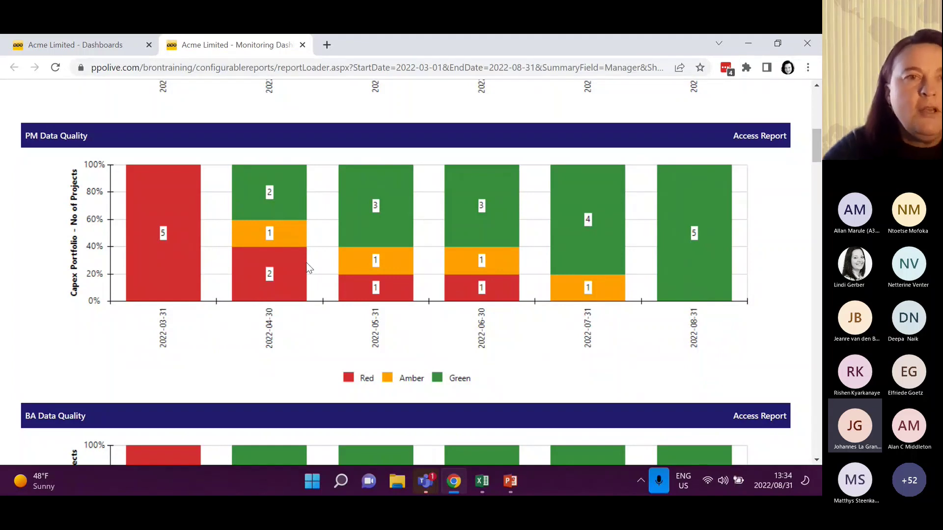
scroll(318, 261, down, 1)
scroll(320, 260, up, 1)
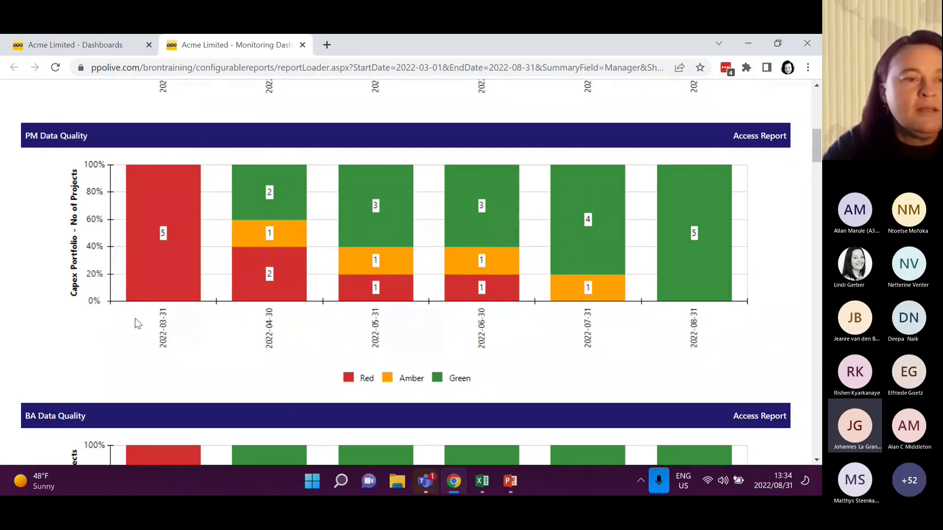
scroll(125, 353, down, 2)
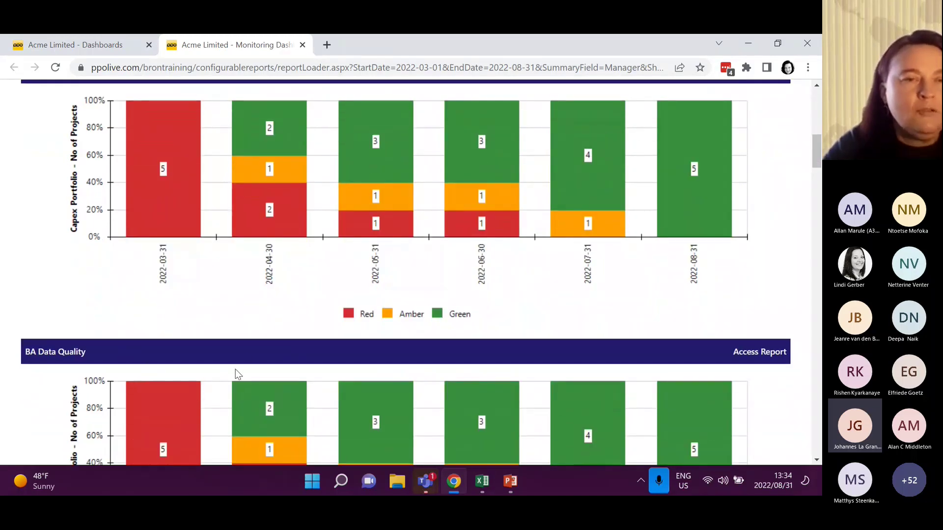
scroll(244, 359, up, 3)
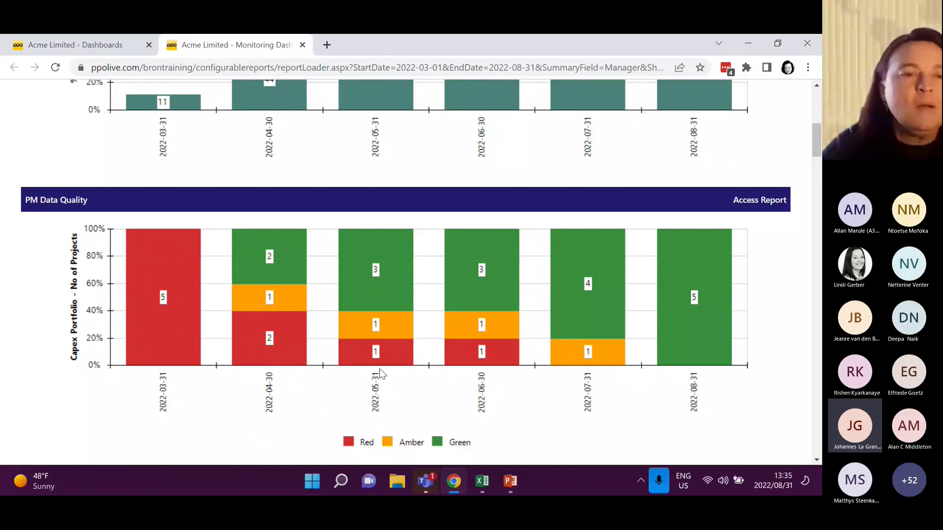
scroll(382, 373, down, 3)
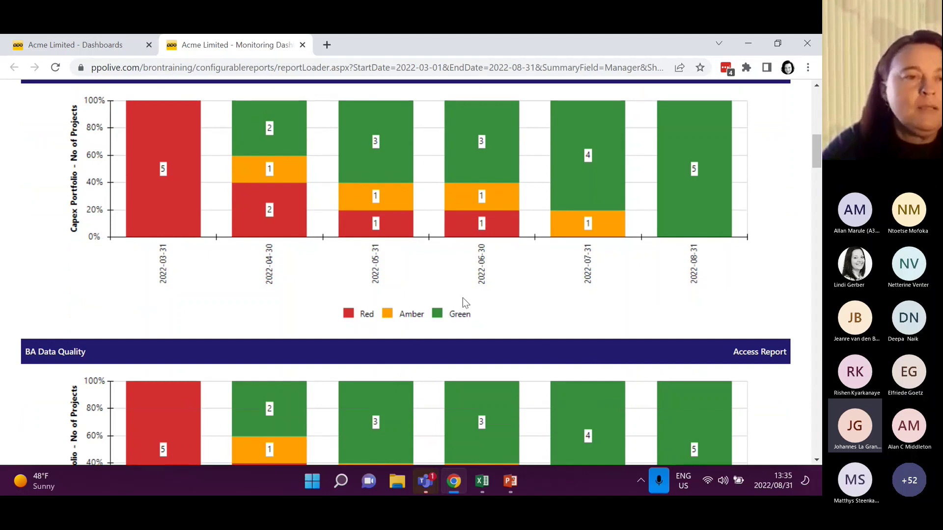
scroll(283, 304, down, 8)
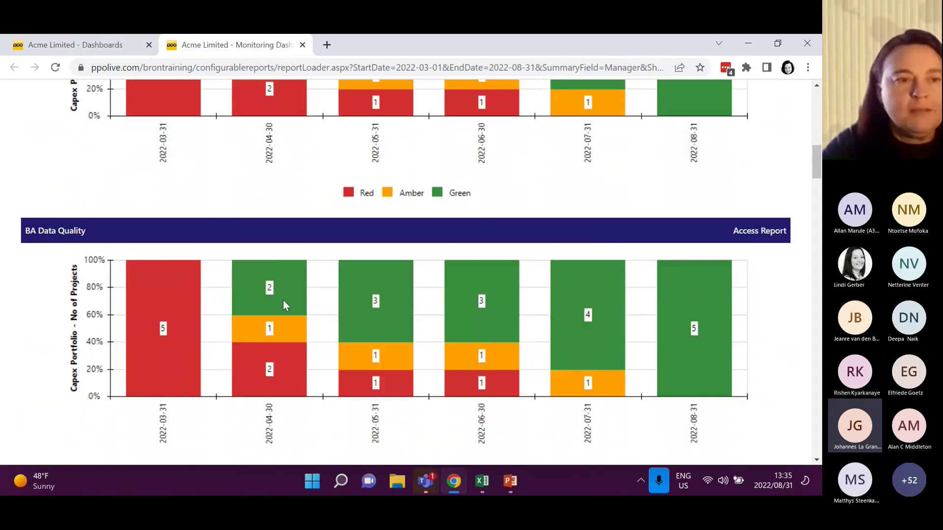
Examine the dashboard's Projects with Schedules, Average Schedule Variance, Projects with Budgets and Projects with Measurable Benefits trends
scroll(283, 301, down, 1)
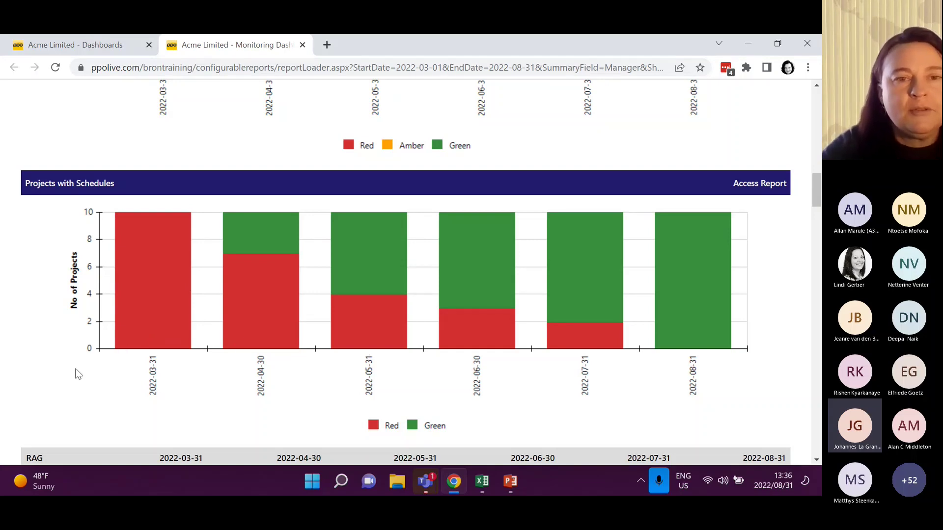
scroll(78, 374, down, 5)
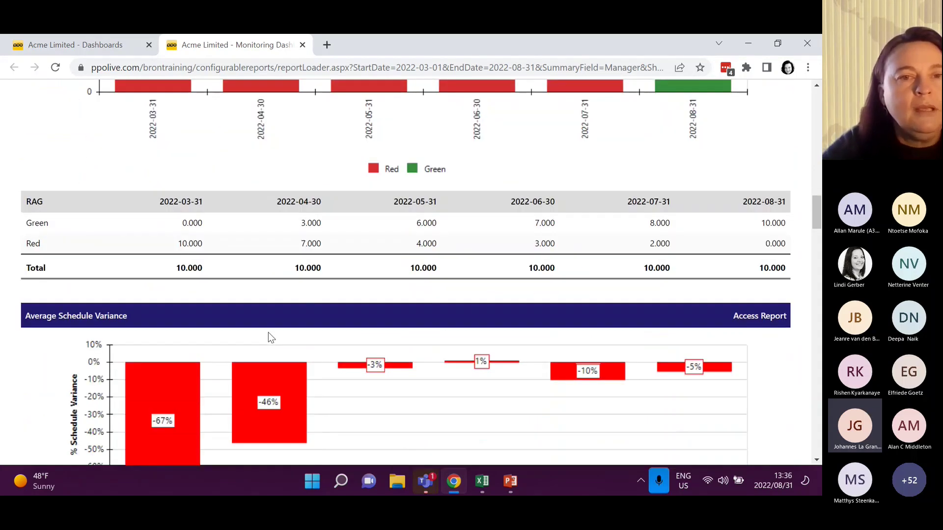
scroll(268, 332, down, 4)
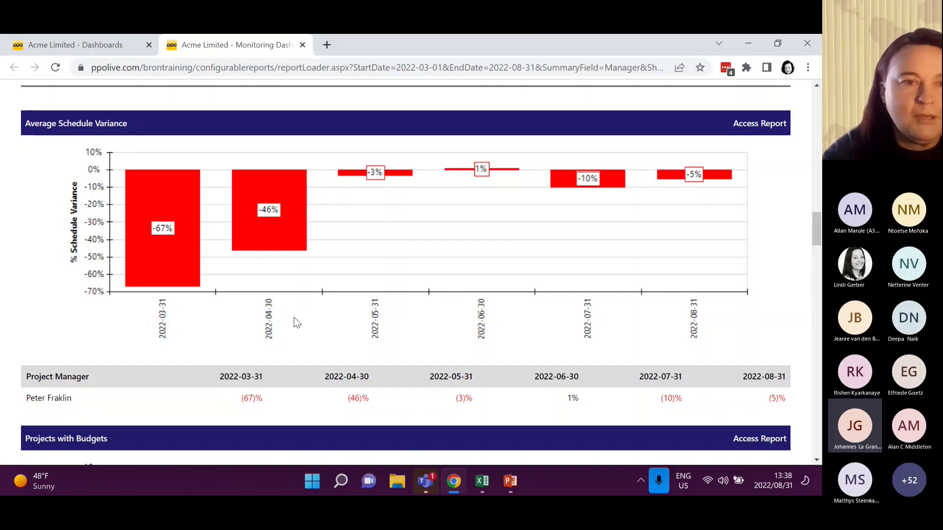
scroll(325, 325, down, 6)
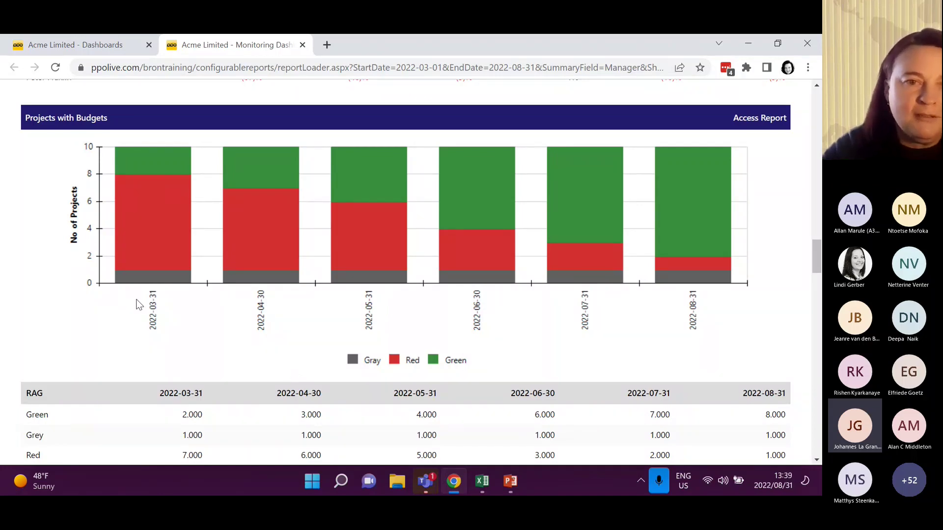
scroll(323, 324, down, 8)
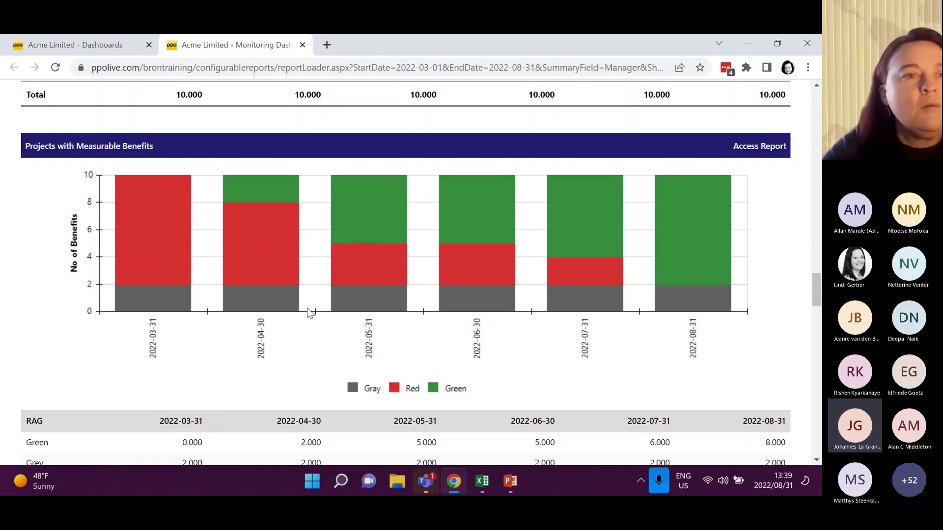
Examine the Cumulative Lessons Learnt Captured, Overdue Risks and Average Age of Risks charts and their tables
scroll(205, 344, down, 5)
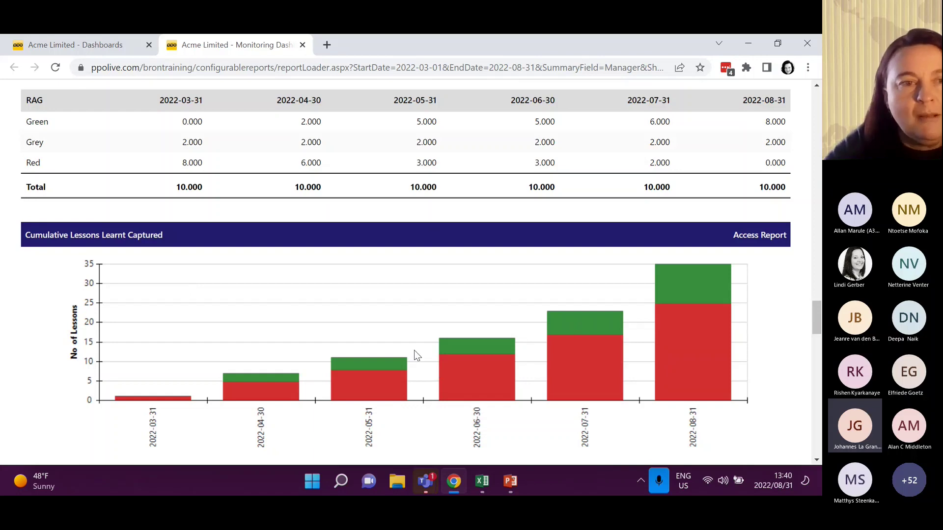
scroll(417, 353, down, 1)
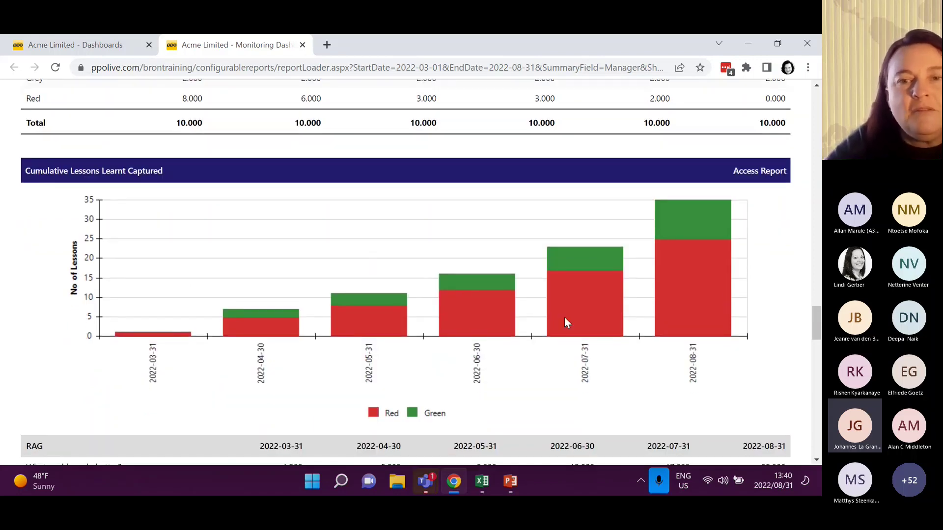
scroll(516, 344, down, 1)
scroll(494, 328, down, 1)
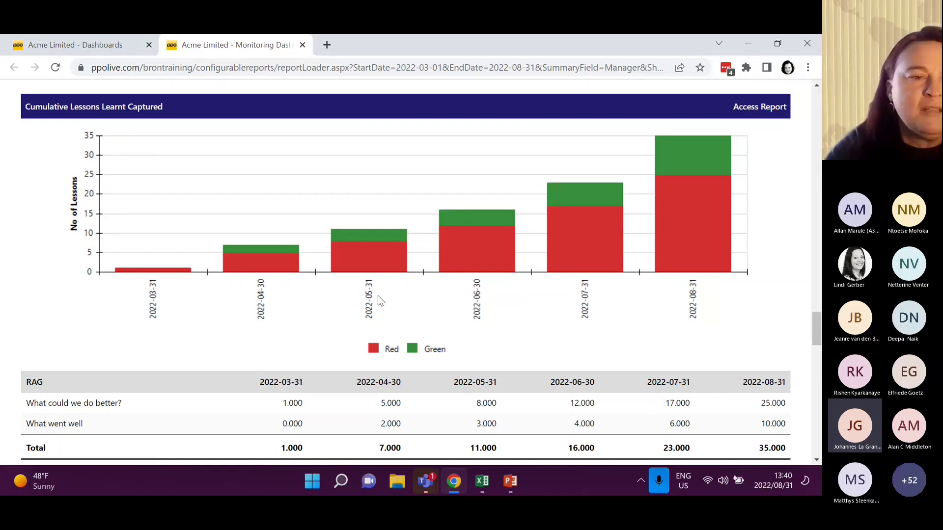
scroll(379, 300, down, 7)
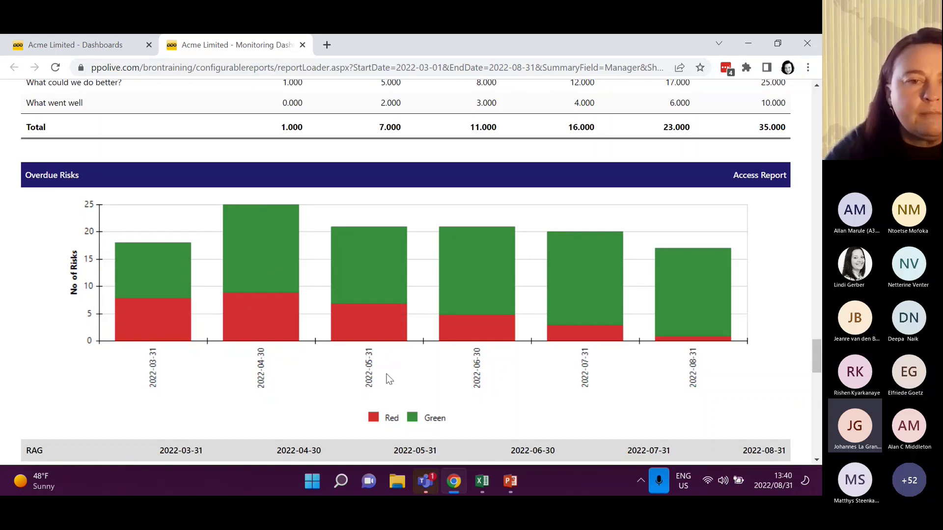
scroll(496, 383, down, 1)
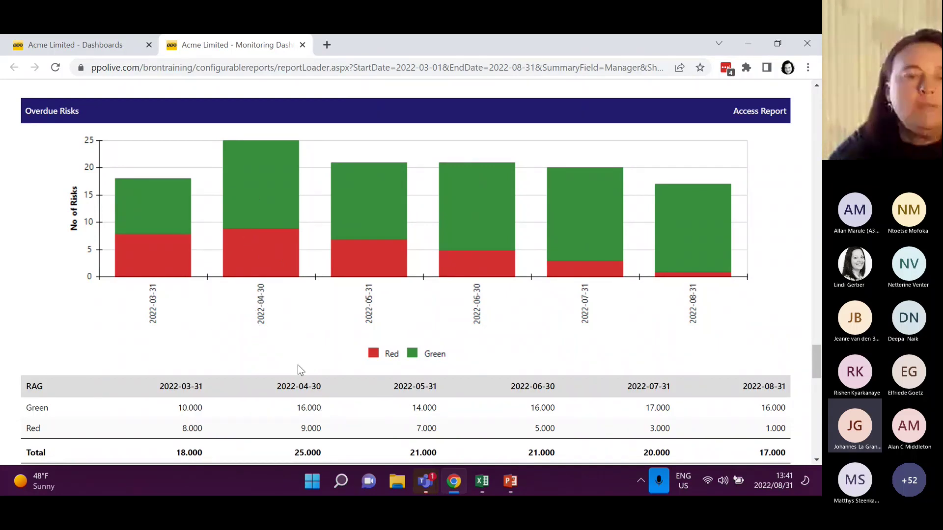
scroll(265, 343, down, 4)
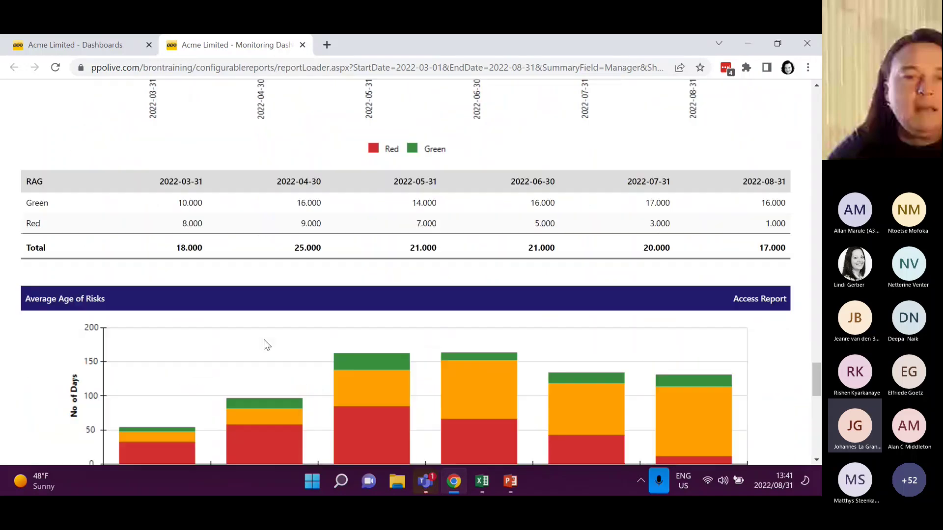
scroll(266, 341, down, 4)
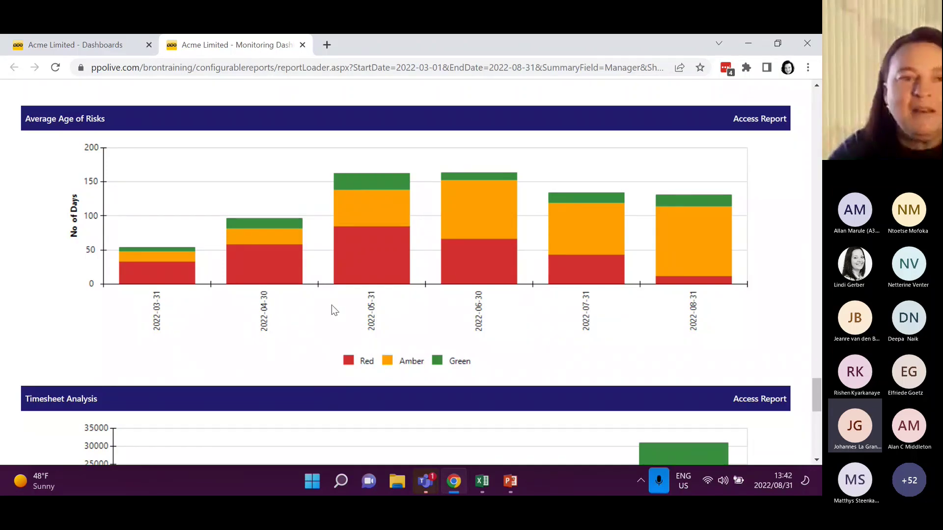
Examine the Timesheet Analysis chart and table, and the Demand Management figures on the Monitoring Dashboard
scroll(361, 275, down, 1)
scroll(361, 275, down, 2)
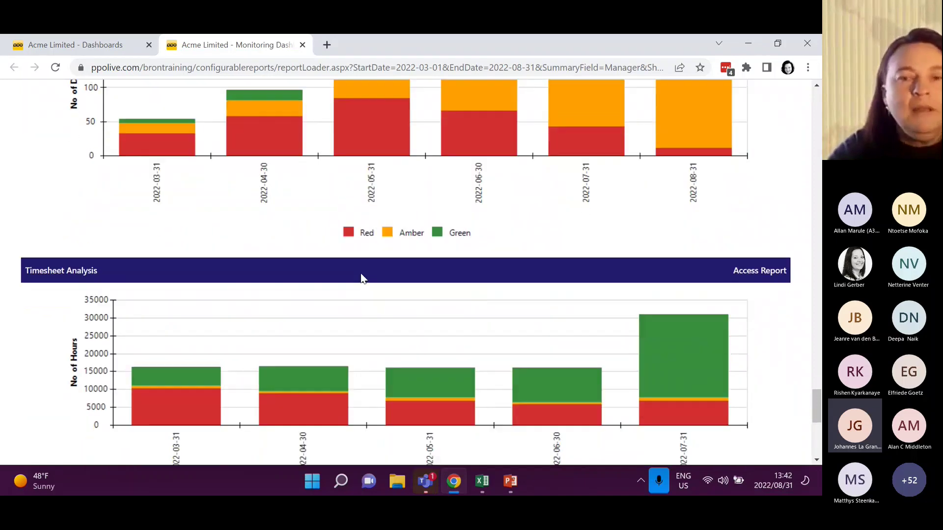
scroll(404, 328, down, 1)
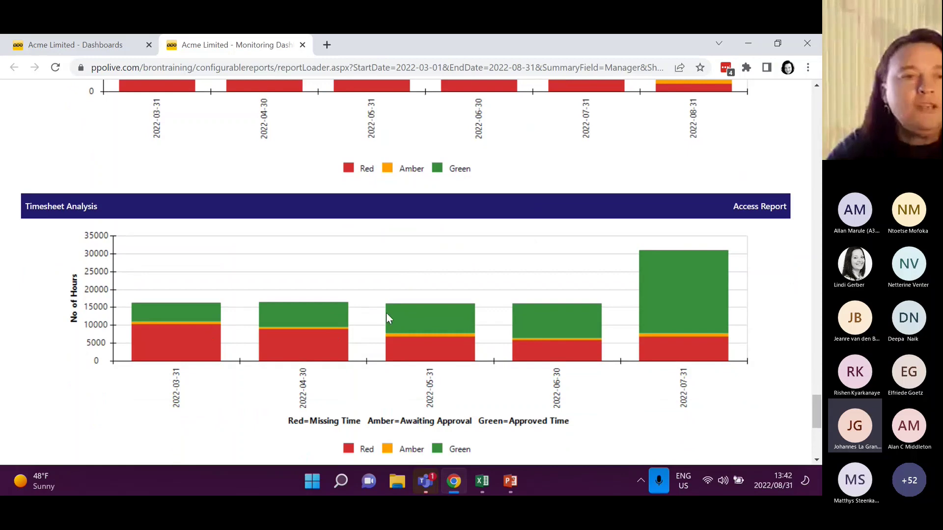
scroll(408, 307, down, 1)
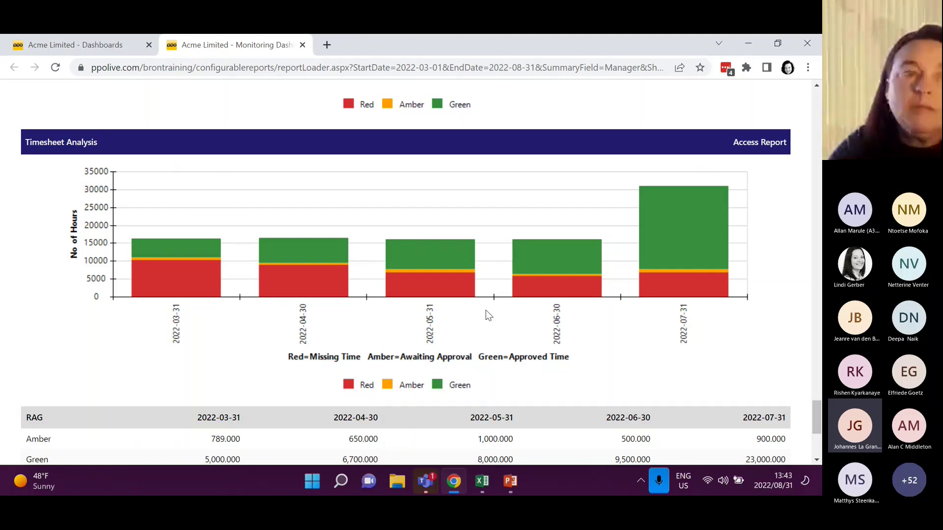
scroll(414, 302, down, 5)
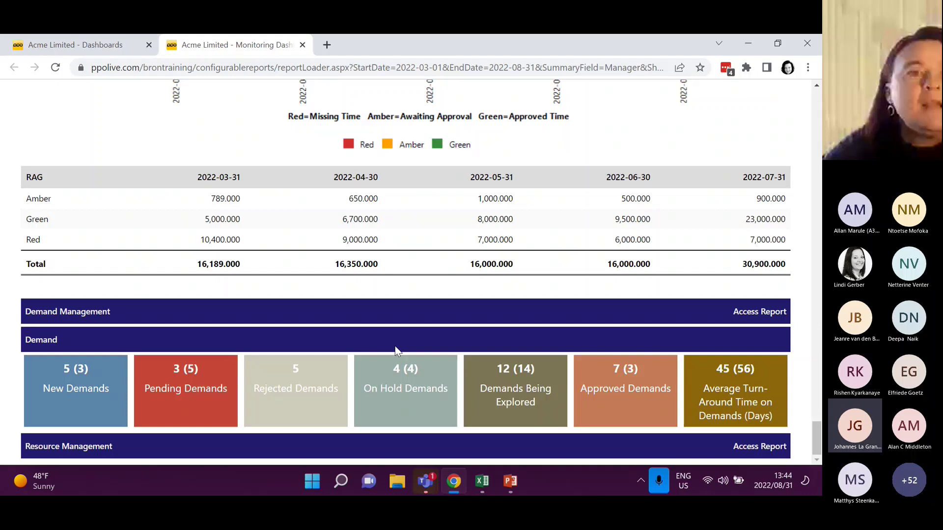
Generate the Project Manager Scorecard from the Projects report category for all projects and all PM scorecards
click(125, 49)
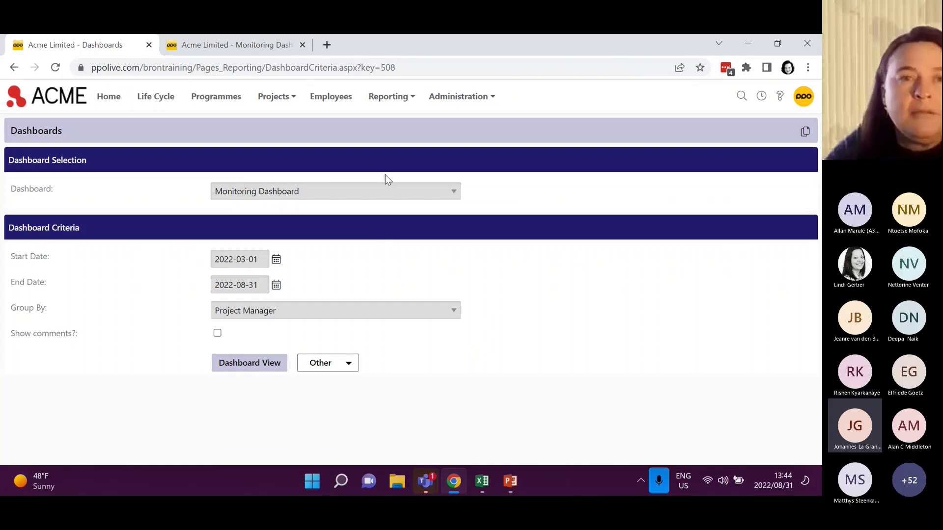
click(400, 97)
click(388, 130)
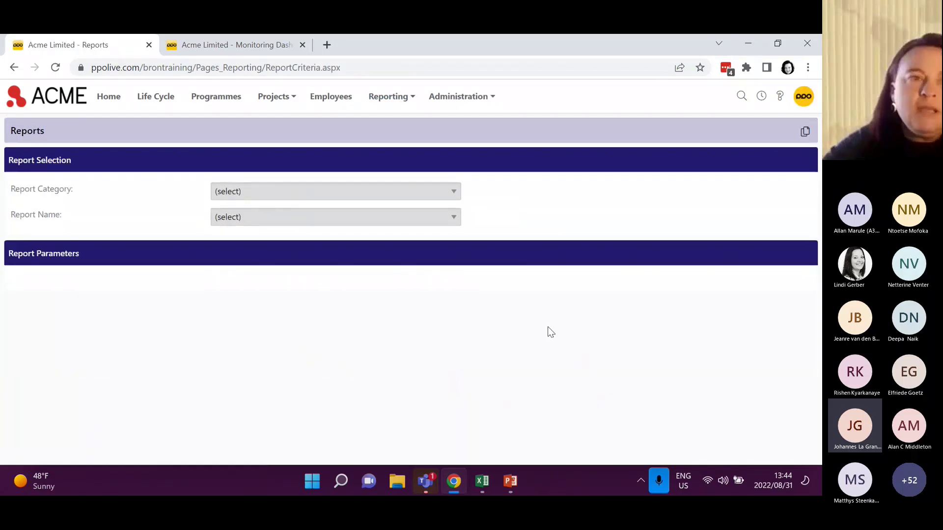
click(434, 197)
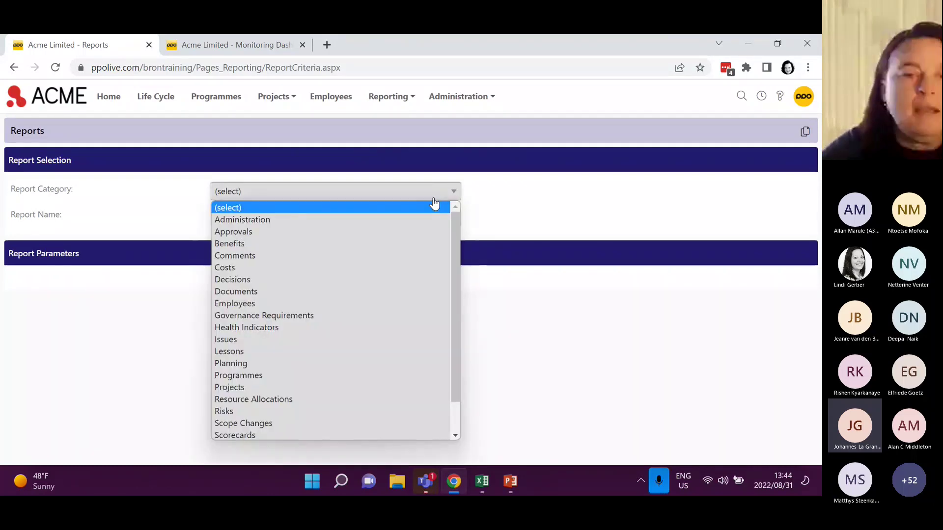
click(337, 387)
click(265, 220)
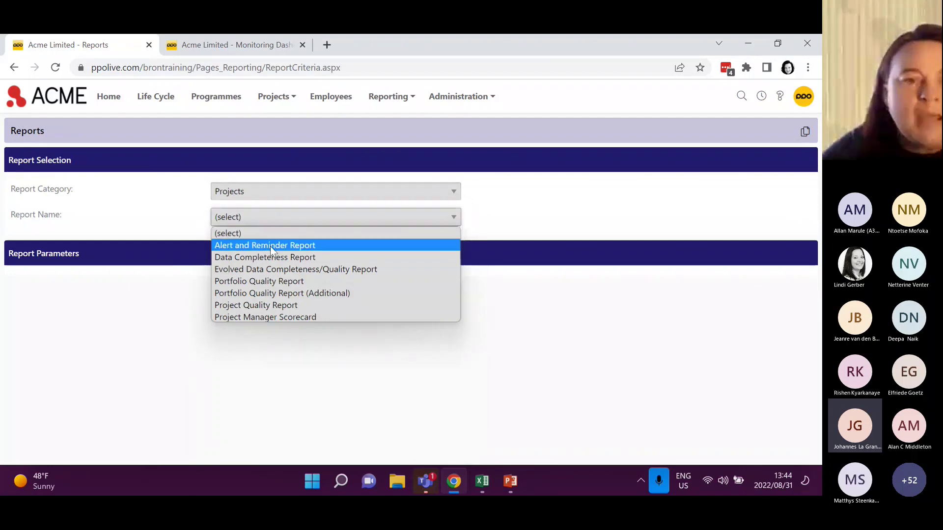
click(275, 317)
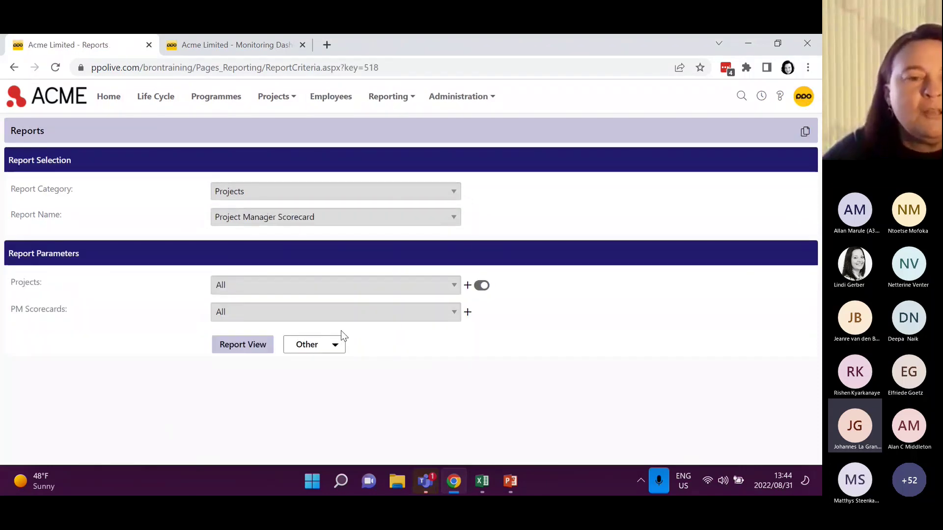
click(233, 349)
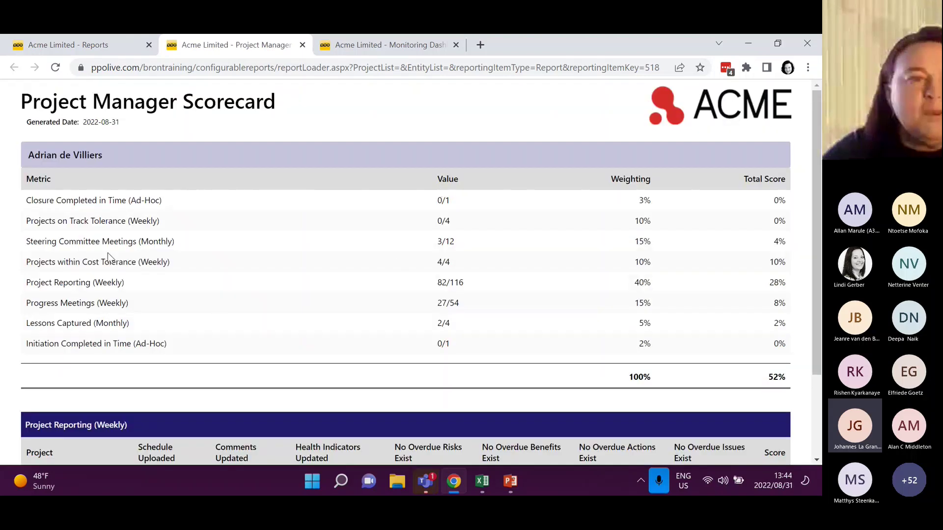
Review the scorecard's weighted metrics and weekly Project Reporting section, and bring up the open Microsoft Teams windows
scroll(95, 214, down, 3)
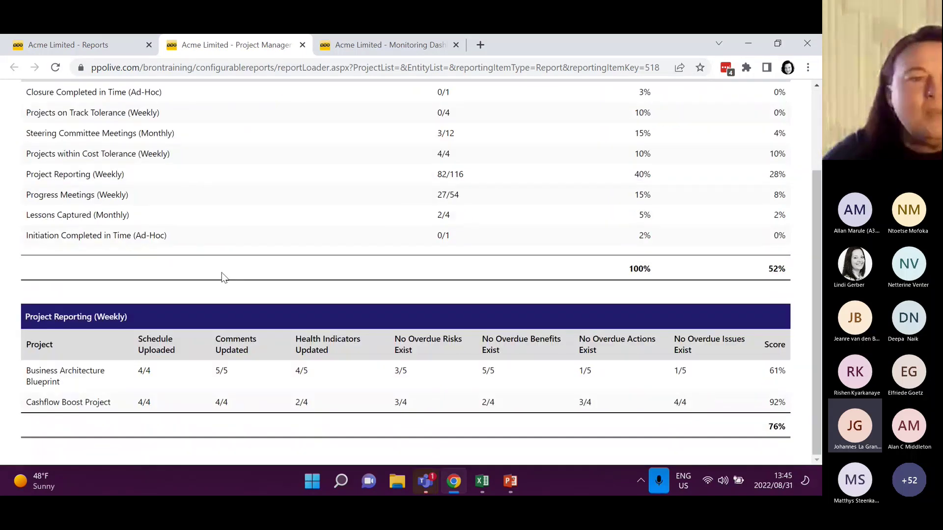
scroll(221, 274, up, 2)
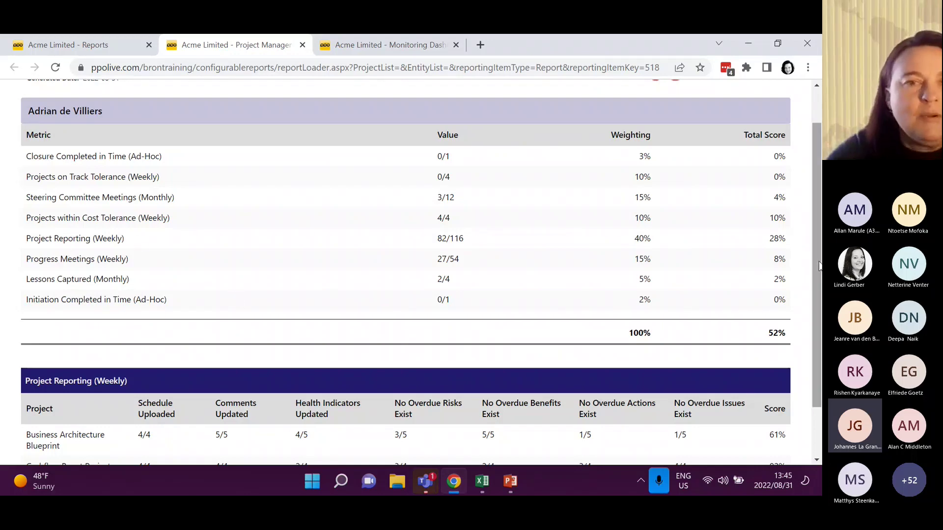
scroll(819, 265, down, 1)
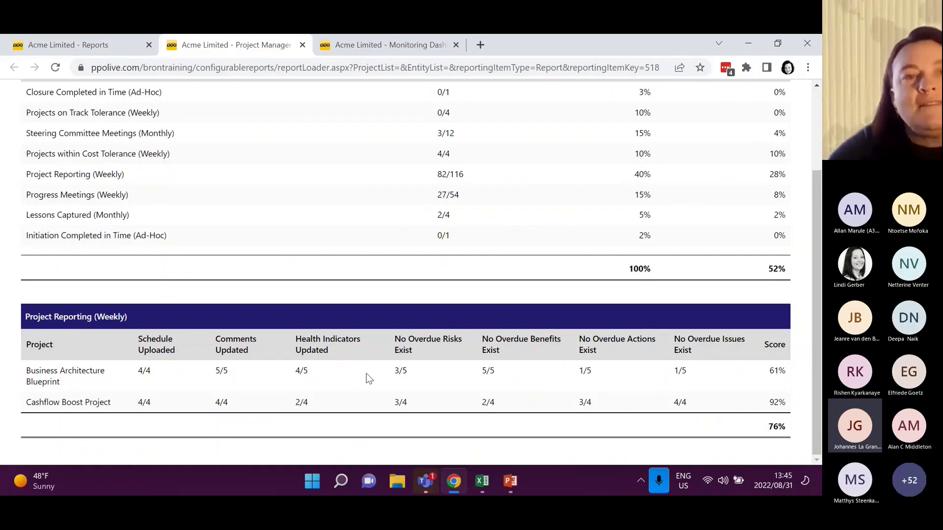
scroll(257, 300, up, 1)
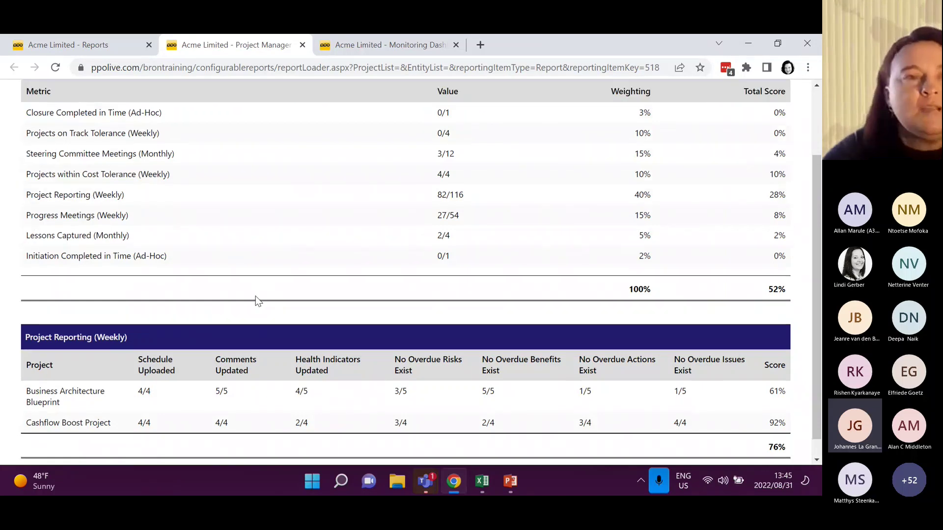
scroll(256, 301, up, 3)
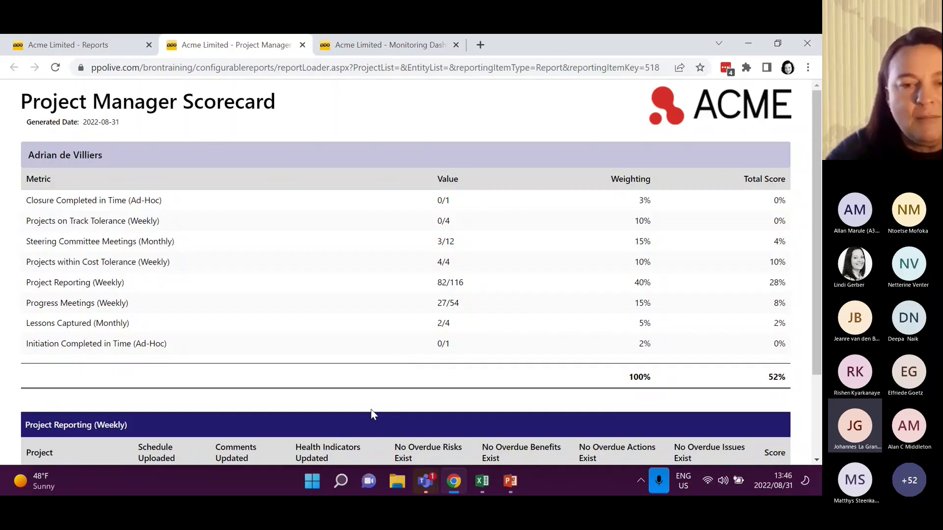
click(427, 482)
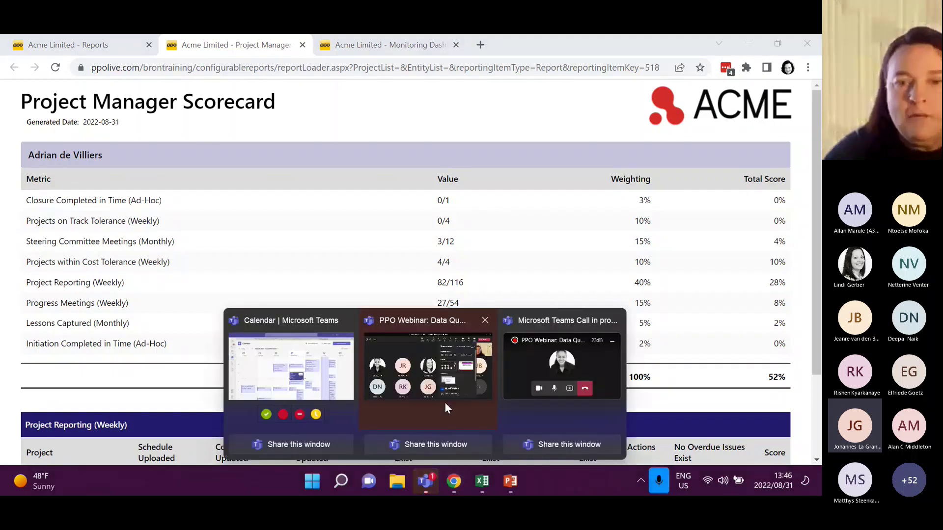